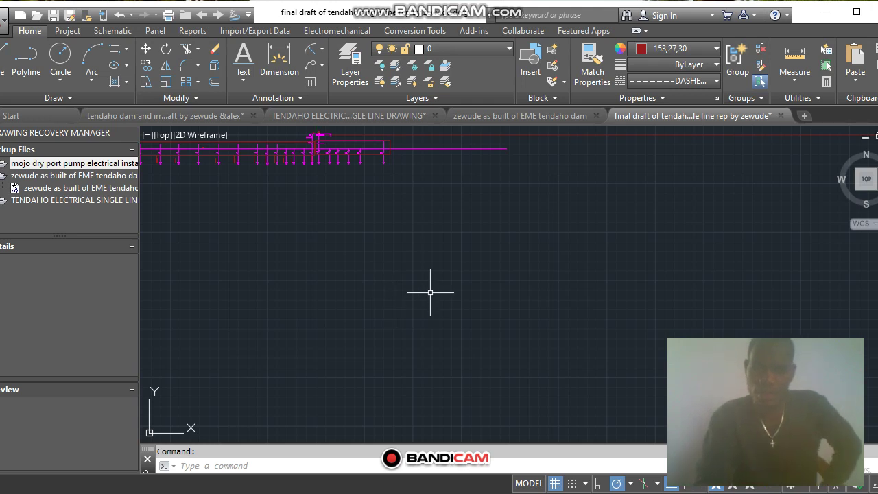
Step: Switch to Pan and sweep the view across the breaker circuits
{"action": "right_click", "coordinate": [328, 231]}
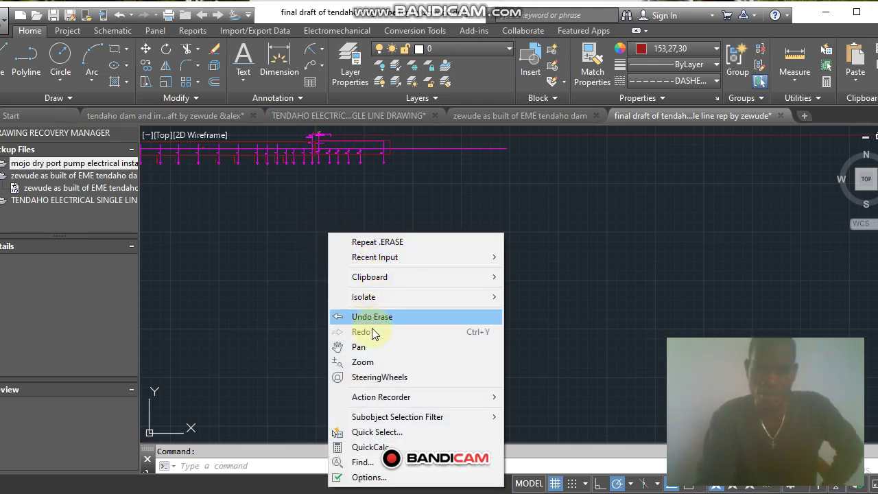
{"action": "left_click", "coordinate": [357, 345]}
{"action": "left_click_drag", "start_coordinate": [254, 210], "coordinate": [340, 319]}
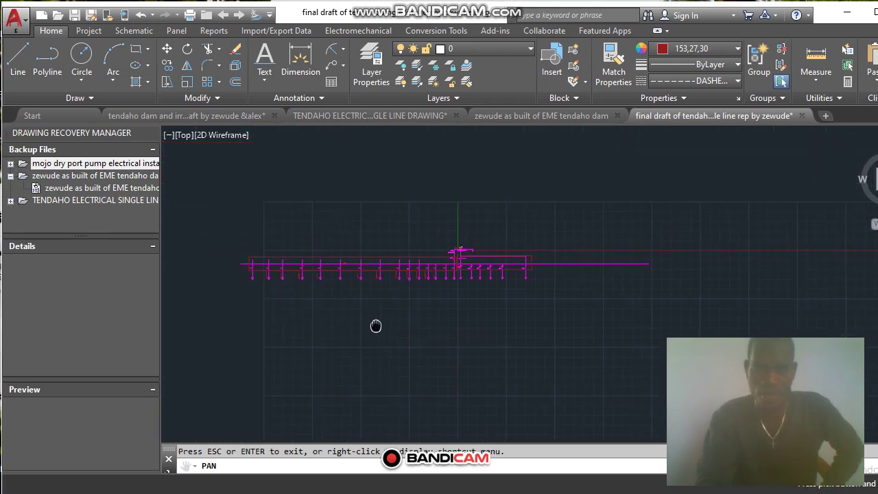
{"action": "scroll", "coordinate": [345, 295], "scroll_direction": "up", "scroll_amount": 5}
{"action": "scroll", "coordinate": [357, 309], "scroll_direction": "up", "scroll_amount": 1}
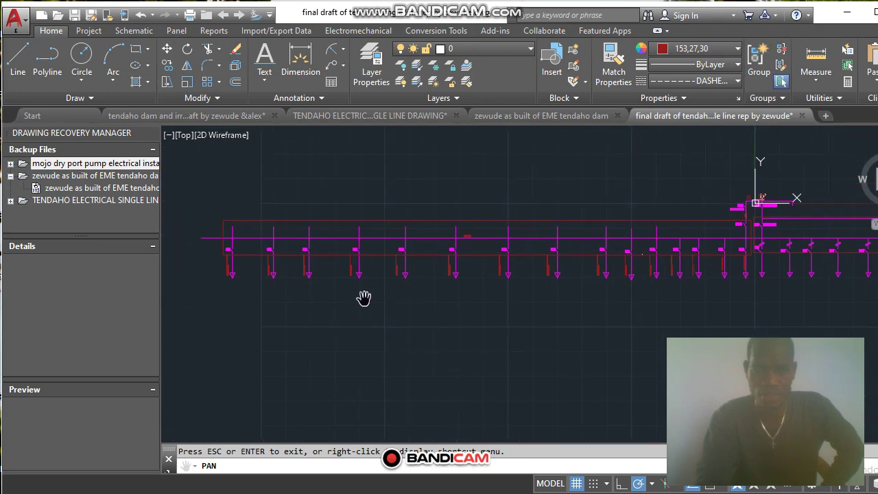
{"action": "scroll", "coordinate": [418, 288], "scroll_direction": "up", "scroll_amount": 3}
{"action": "scroll", "coordinate": [359, 245], "scroll_direction": "up", "scroll_amount": 2}
{"action": "mouse_move", "coordinate": [414, 245]}
{"action": "left_mouse_down"}
{"action": "mouse_move", "coordinate": [472, 244]}
{"action": "mouse_move", "coordinate": [314, 253]}
{"action": "left_mouse_up"}
{"action": "scroll", "coordinate": [302, 268], "scroll_direction": "down", "scroll_amount": 1}
{"action": "scroll", "coordinate": [511, 273], "scroll_direction": "down", "scroll_amount": 3}
{"action": "left_click_drag", "start_coordinate": [512, 273], "coordinate": [364, 269]}
{"action": "scroll", "coordinate": [442, 274], "scroll_direction": "up", "scroll_amount": 1}
{"action": "scroll", "coordinate": [626, 284], "scroll_direction": "down", "scroll_amount": 2}
Step: Move past the 200A and 63A feeders and ATS to zoom onto the generator and transformer
{"action": "left_click_drag", "start_coordinate": [626, 284], "coordinate": [481, 298]}
{"action": "scroll", "coordinate": [558, 284], "scroll_direction": "up", "scroll_amount": 5}
{"action": "left_click_drag", "start_coordinate": [558, 284], "coordinate": [294, 349]}
{"action": "left_click_drag", "start_coordinate": [526, 253], "coordinate": [542, 466]}
{"action": "scroll", "coordinate": [572, 291], "scroll_direction": "up", "scroll_amount": 3}
{"action": "scroll", "coordinate": [550, 242], "scroll_direction": "up", "scroll_amount": 2}
{"action": "scroll", "coordinate": [549, 219], "scroll_direction": "down", "scroll_amount": 3}
{"action": "scroll", "coordinate": [529, 206], "scroll_direction": "up", "scroll_amount": 2}
{"action": "scroll", "coordinate": [529, 204], "scroll_direction": "up", "scroll_amount": 1}
{"action": "scroll", "coordinate": [529, 204], "scroll_direction": "up", "scroll_amount": 1}
{"action": "left_click_drag", "start_coordinate": [529, 204], "coordinate": [432, 295]}
{"action": "scroll", "coordinate": [481, 252], "scroll_direction": "up", "scroll_amount": 2}
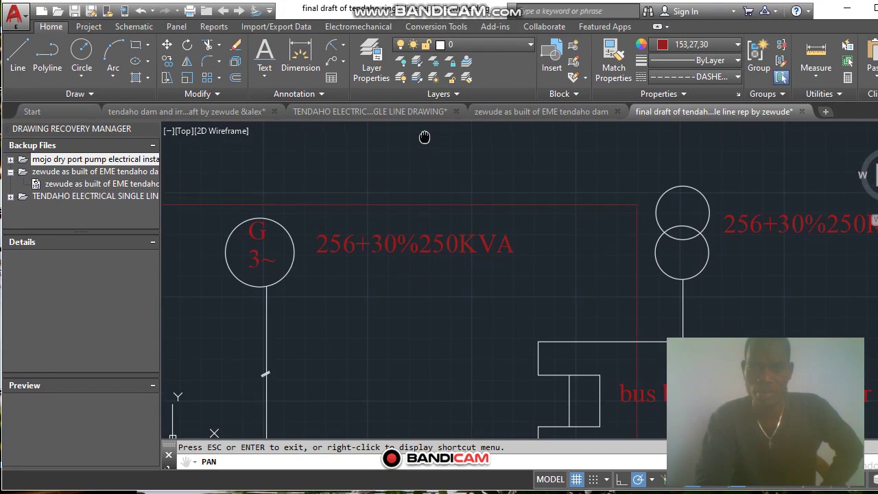
{"action": "left_click_drag", "start_coordinate": [450, 129], "coordinate": [452, 264]}
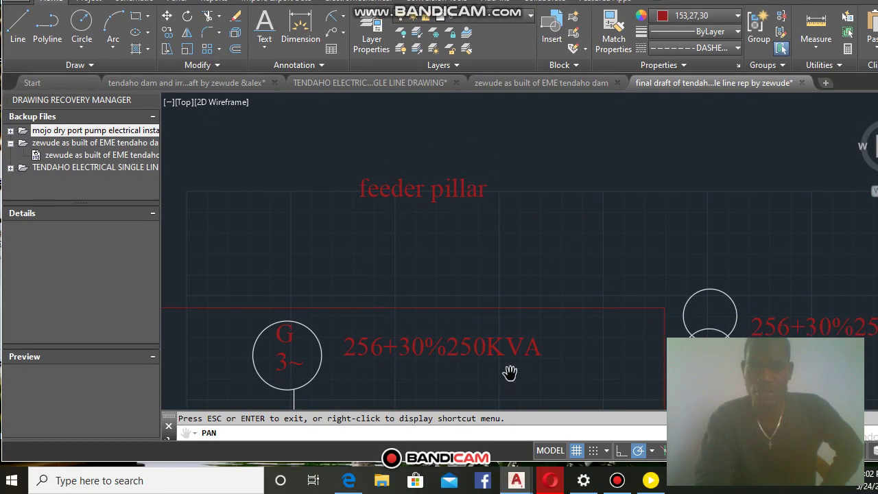
{"action": "mouse_move", "coordinate": [577, 398]}
{"action": "left_mouse_down"}
{"action": "mouse_move", "coordinate": [376, 313]}
{"action": "mouse_move", "coordinate": [426, 270]}
{"action": "mouse_move", "coordinate": [505, 257]}
{"action": "left_mouse_up"}
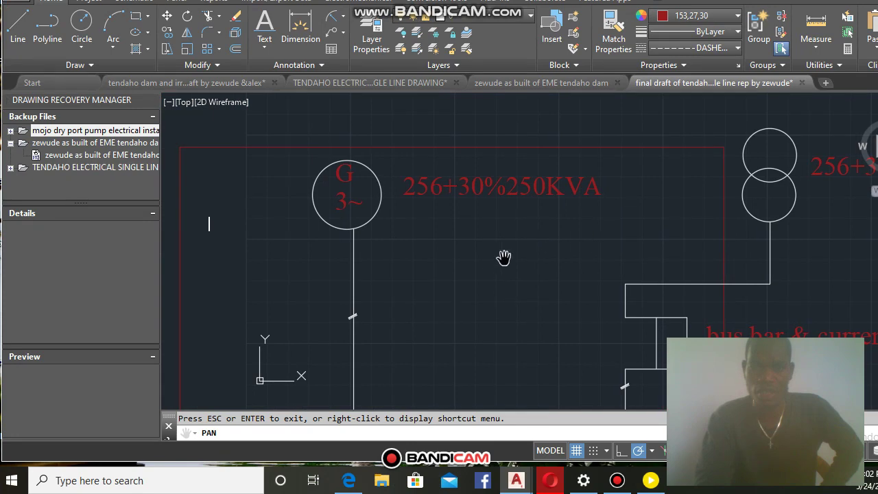
{"action": "scroll", "coordinate": [549, 254], "scroll_direction": "down", "scroll_amount": 2}
{"action": "left_click_drag", "start_coordinate": [563, 249], "coordinate": [474, 271]}
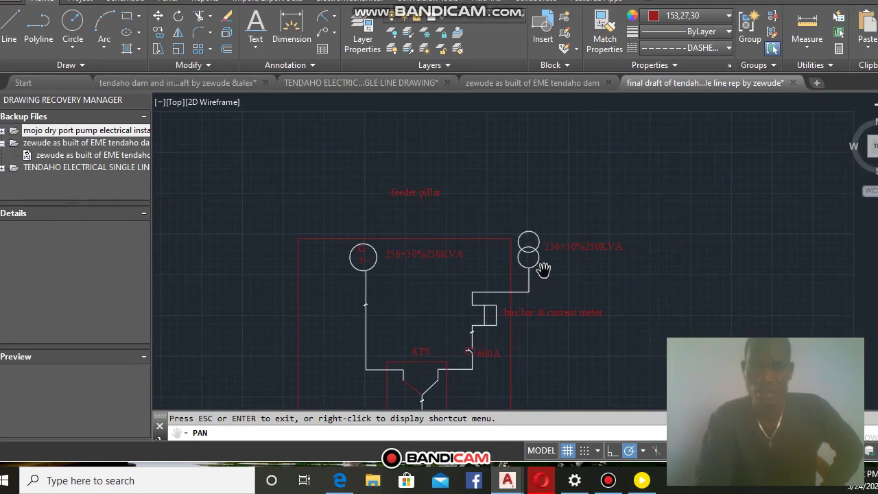
{"action": "scroll", "coordinate": [543, 268], "scroll_direction": "up", "scroll_amount": 4}
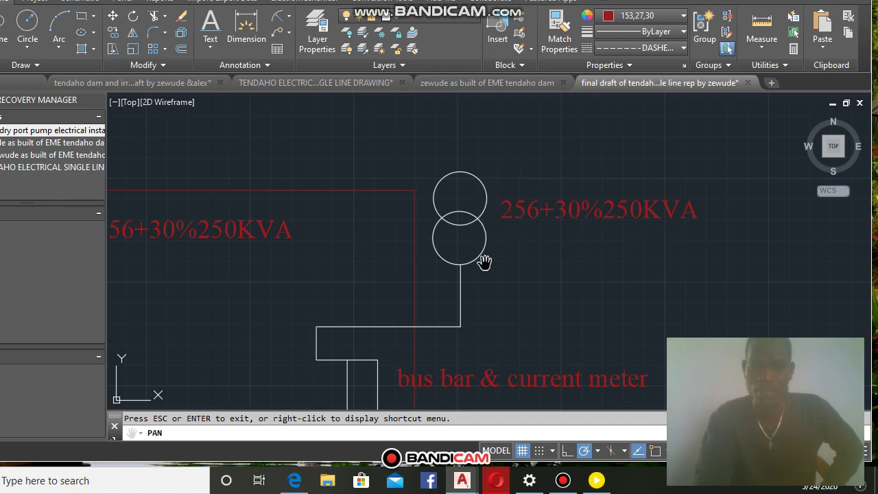
{"action": "left_click_drag", "start_coordinate": [484, 264], "coordinate": [558, 195]}
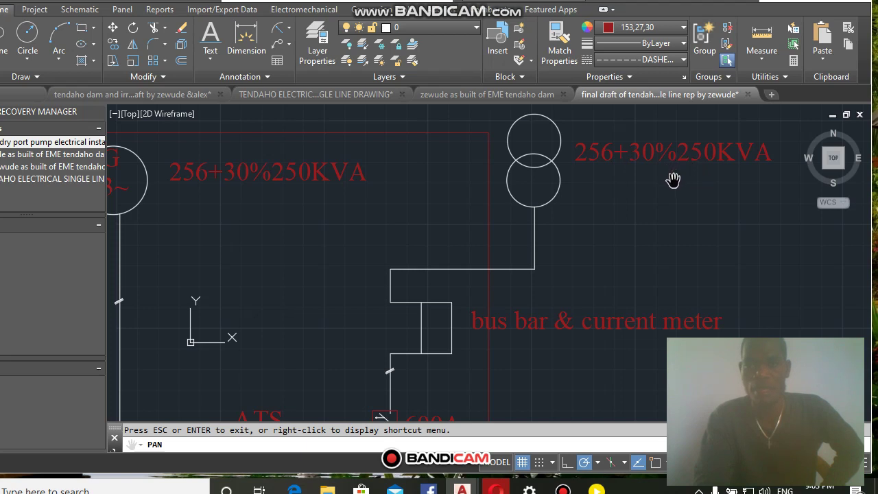
{"action": "left_click_drag", "start_coordinate": [653, 169], "coordinate": [592, 201]}
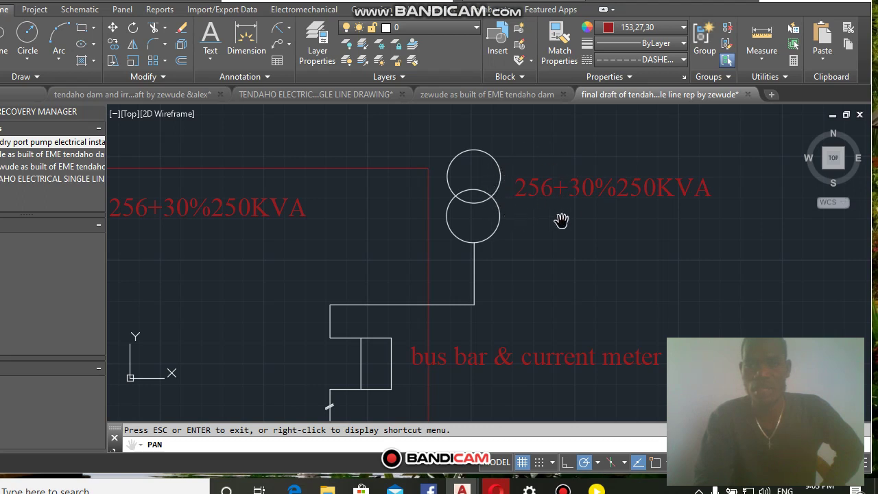
{"action": "left_click_drag", "start_coordinate": [508, 280], "coordinate": [657, 178]}
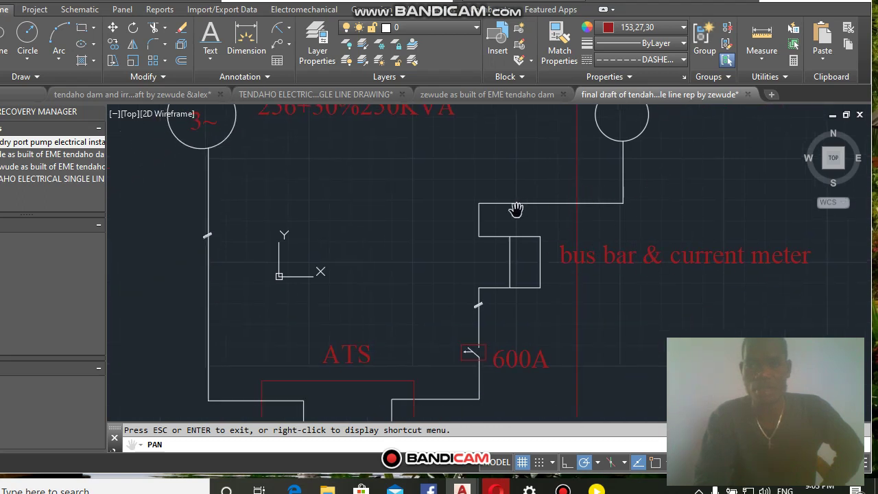
{"action": "left_click_drag", "start_coordinate": [503, 334], "coordinate": [529, 240]}
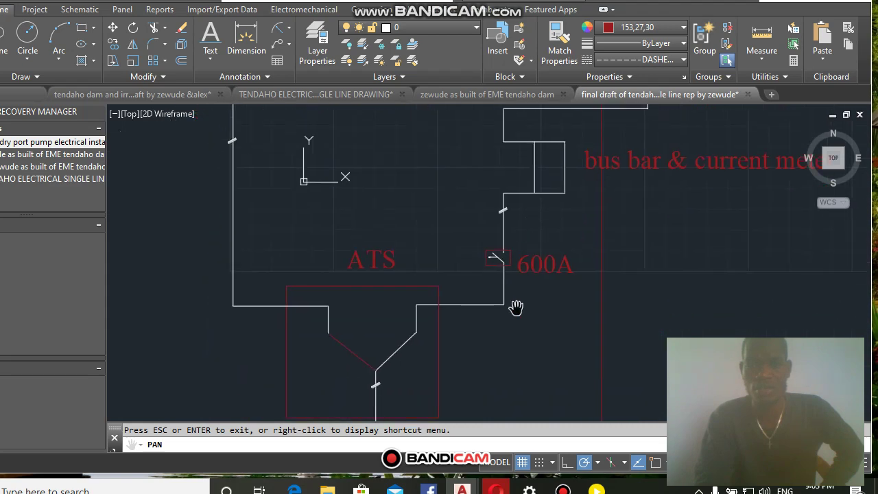
{"action": "scroll", "coordinate": [529, 267], "scroll_direction": "up", "scroll_amount": 2}
{"action": "left_click_drag", "start_coordinate": [529, 265], "coordinate": [554, 228]}
{"action": "scroll", "coordinate": [395, 206], "scroll_direction": "down", "scroll_amount": 2}
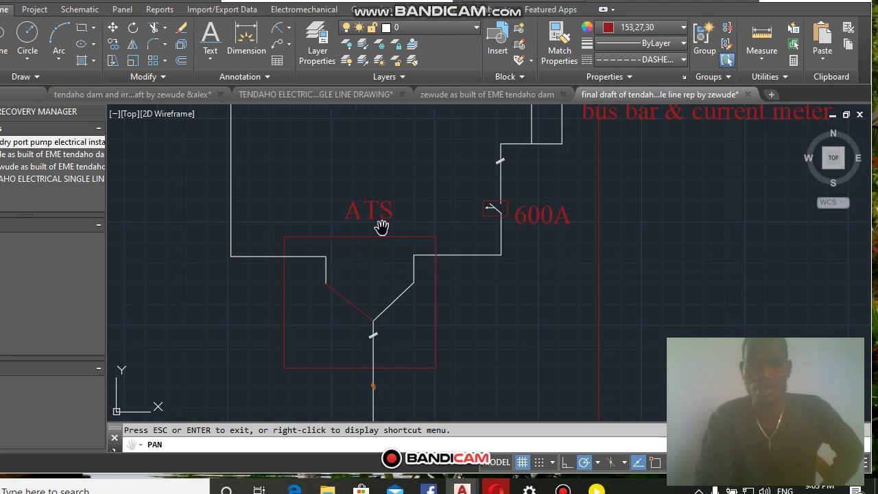
{"action": "scroll", "coordinate": [358, 213], "scroll_direction": "up", "scroll_amount": 4}
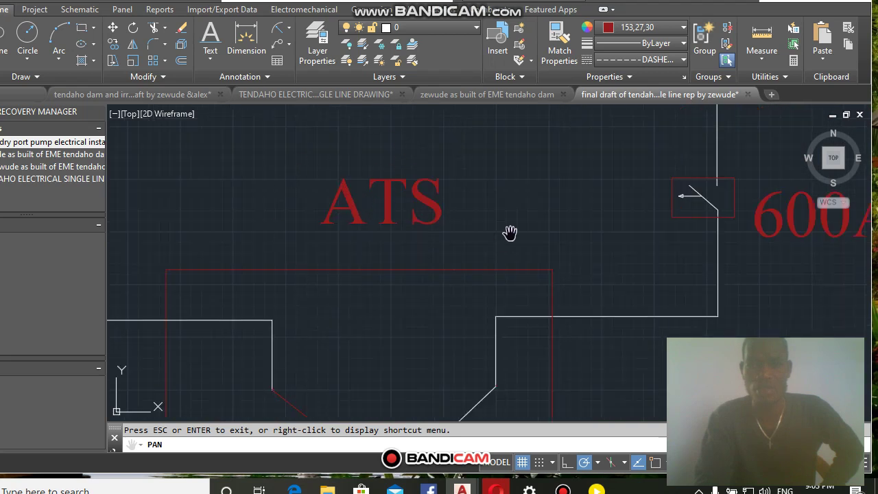
{"action": "scroll", "coordinate": [395, 251], "scroll_direction": "down", "scroll_amount": 4}
{"action": "left_click_drag", "start_coordinate": [384, 308], "coordinate": [428, 241]}
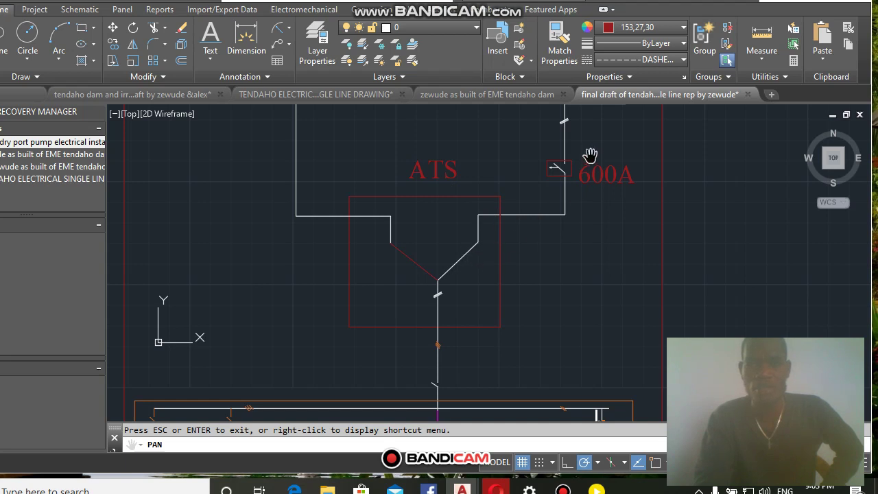
{"action": "left_click_drag", "start_coordinate": [590, 155], "coordinate": [562, 387]}
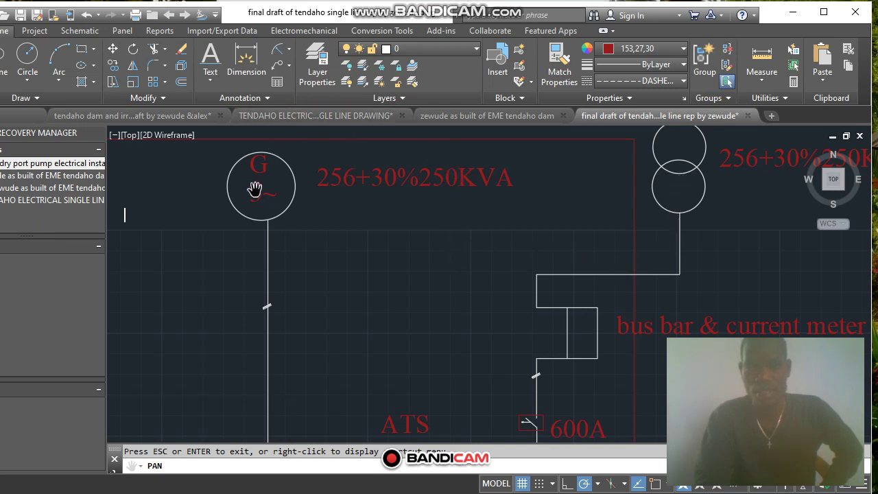
Step: Zoom toward the ATS block and center the hatch marks on the vertical feeder
{"action": "scroll", "coordinate": [258, 177], "scroll_direction": "down", "scroll_amount": 2}
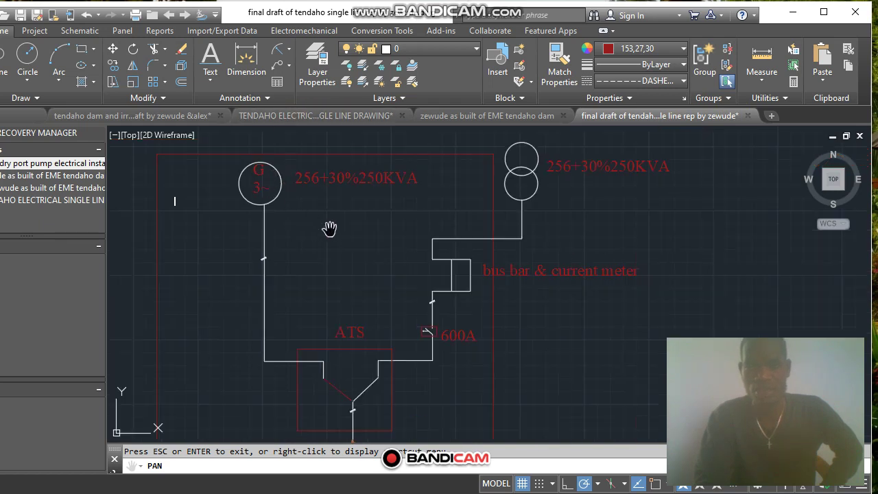
{"action": "scroll", "coordinate": [305, 259], "scroll_direction": "down", "scroll_amount": 2}
{"action": "left_click_drag", "start_coordinate": [323, 290], "coordinate": [398, 255]}
{"action": "scroll", "coordinate": [398, 255], "scroll_direction": "up", "scroll_amount": 4}
{"action": "scroll", "coordinate": [413, 256], "scroll_direction": "down", "scroll_amount": 2}
{"action": "left_click_drag", "start_coordinate": [392, 308], "coordinate": [457, 237]}
{"action": "scroll", "coordinate": [511, 215], "scroll_direction": "up", "scroll_amount": 3}
{"action": "left_click_drag", "start_coordinate": [512, 215], "coordinate": [392, 204]}
{"action": "left_click_drag", "start_coordinate": [414, 243], "coordinate": [408, 270]}
{"action": "scroll", "coordinate": [417, 295], "scroll_direction": "up", "scroll_amount": 4}
{"action": "scroll", "coordinate": [429, 318], "scroll_direction": "up", "scroll_amount": 2}
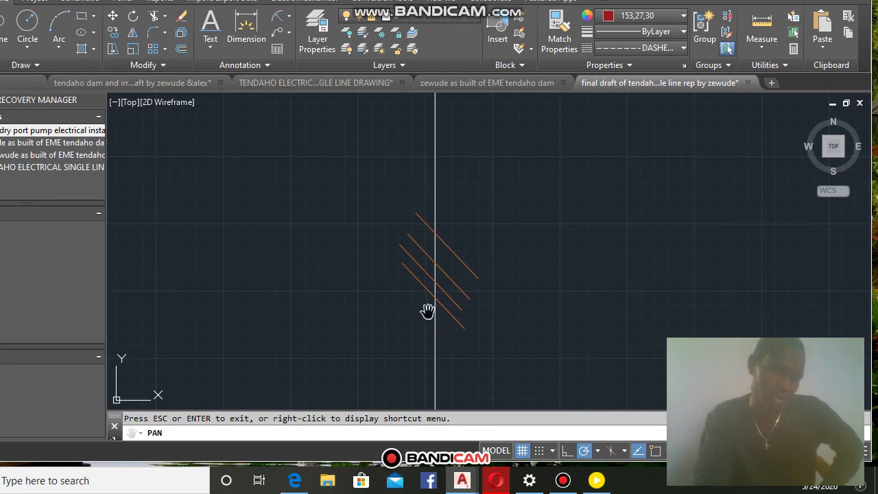
Step: Review the feeder line up close and center its hatch marks
{"action": "scroll", "coordinate": [414, 269], "scroll_direction": "down", "scroll_amount": 2}
{"action": "left_click_drag", "start_coordinate": [444, 304], "coordinate": [535, 196]}
{"action": "scroll", "coordinate": [525, 196], "scroll_direction": "down", "scroll_amount": 4}
{"action": "scroll", "coordinate": [534, 154], "scroll_direction": "up", "scroll_amount": 3}
{"action": "scroll", "coordinate": [534, 154], "scroll_direction": "up", "scroll_amount": 2}
{"action": "scroll", "coordinate": [504, 184], "scroll_direction": "down", "scroll_amount": 3}
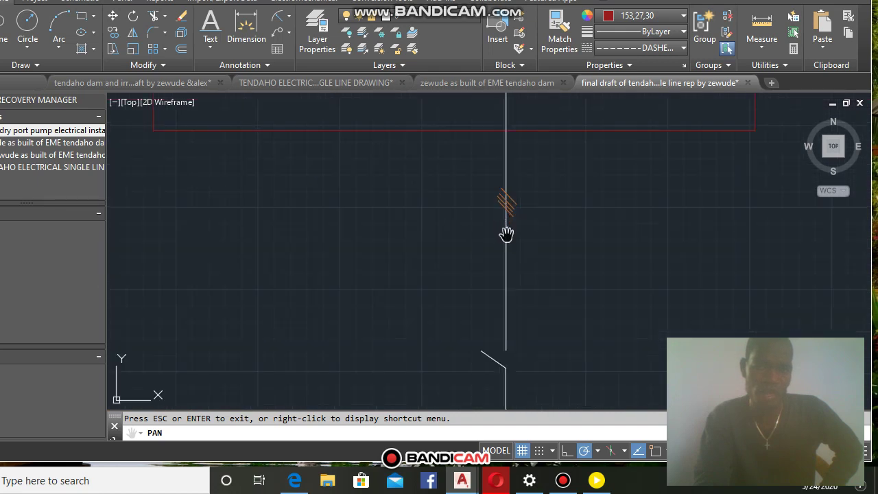
{"action": "left_click_drag", "start_coordinate": [526, 280], "coordinate": [511, 212]}
{"action": "scroll", "coordinate": [484, 188], "scroll_direction": "up", "scroll_amount": 2}
{"action": "scroll", "coordinate": [474, 167], "scroll_direction": "up", "scroll_amount": 3}
{"action": "left_click_drag", "start_coordinate": [474, 167], "coordinate": [323, 305]}
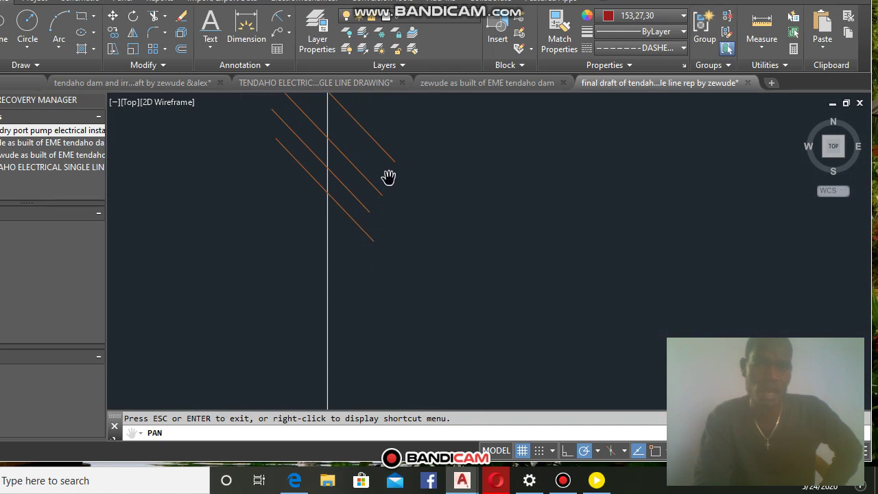
{"action": "scroll", "coordinate": [351, 224], "scroll_direction": "down", "scroll_amount": 5}
Step: Pan right along the busbar lines and zoom out
{"action": "left_click_drag", "start_coordinate": [337, 245], "coordinate": [453, 207]}
{"action": "scroll", "coordinate": [439, 210], "scroll_direction": "down", "scroll_amount": 4}
{"action": "scroll", "coordinate": [412, 265], "scroll_direction": "up", "scroll_amount": 7}
{"action": "scroll", "coordinate": [427, 260], "scroll_direction": "down", "scroll_amount": 6}
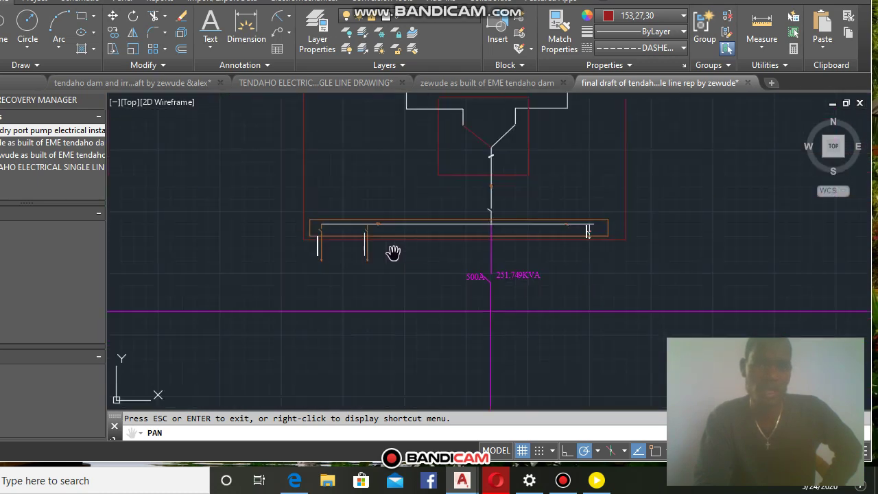
{"action": "left_click_drag", "start_coordinate": [393, 253], "coordinate": [486, 229]}
{"action": "left_click_drag", "start_coordinate": [294, 247], "coordinate": [406, 238]}
{"action": "left_click_drag", "start_coordinate": [471, 235], "coordinate": [530, 238]}
{"action": "left_click_drag", "start_coordinate": [310, 254], "coordinate": [457, 240]}
{"action": "scroll", "coordinate": [468, 223], "scroll_direction": "down", "scroll_amount": 4}
{"action": "scroll", "coordinate": [477, 234], "scroll_direction": "down", "scroll_amount": 5}
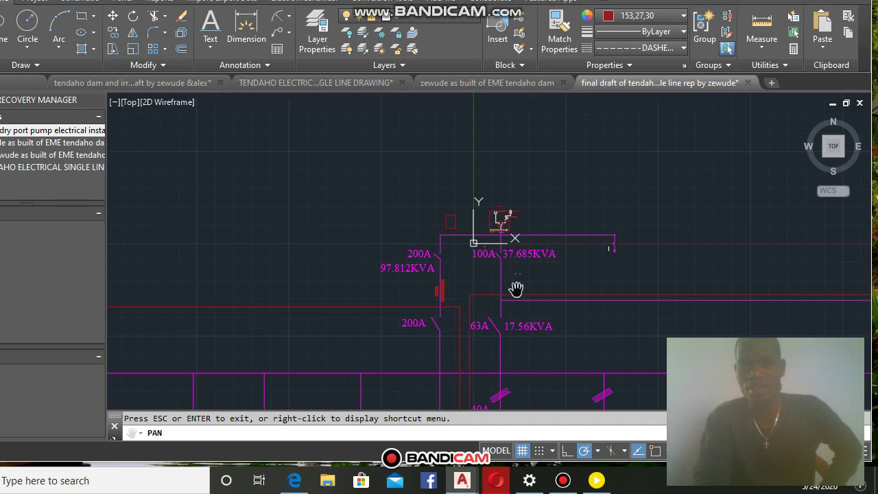
{"action": "scroll", "coordinate": [362, 288], "scroll_direction": "down", "scroll_amount": 2}
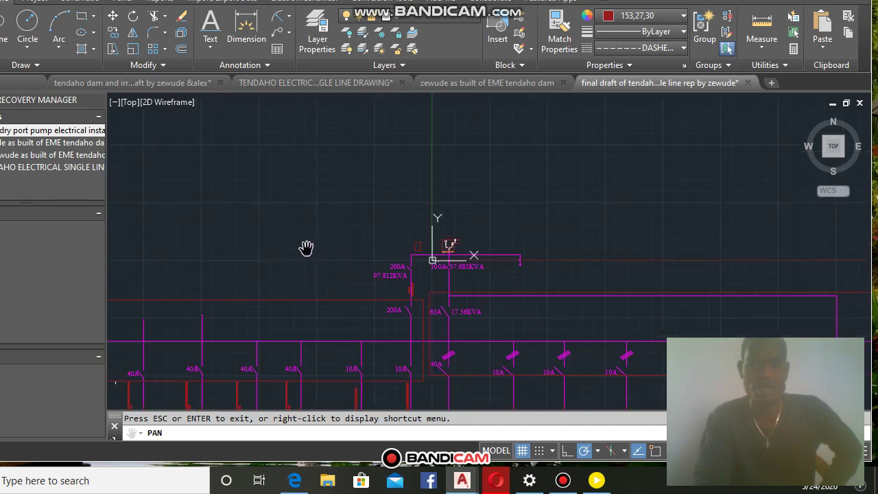
Step: Move to the empty area above the breaker rows and exit Pan mode
{"action": "left_click_drag", "start_coordinate": [240, 237], "coordinate": [370, 247]}
{"action": "right_click", "coordinate": [350, 225]}
{"action": "left_click", "coordinate": [353, 228]}
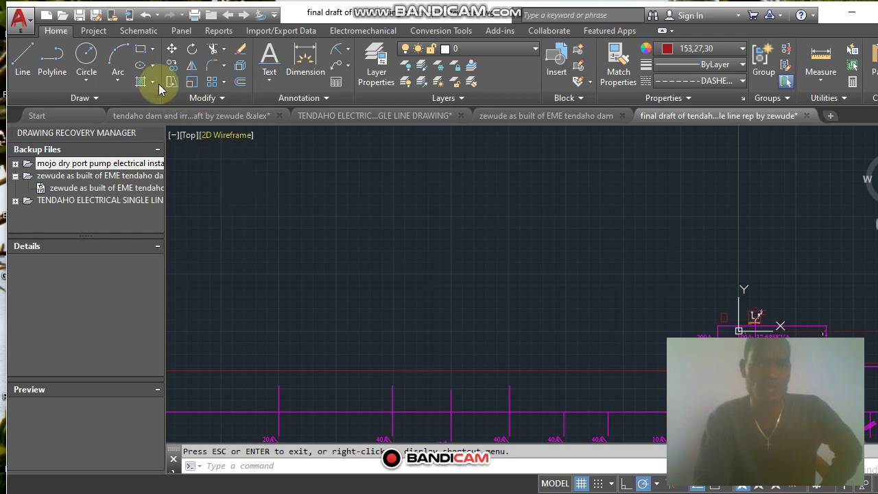
Step: Draw a red horizontal busbar line in the empty area above the breakers
{"action": "left_click", "coordinate": [23, 58]}
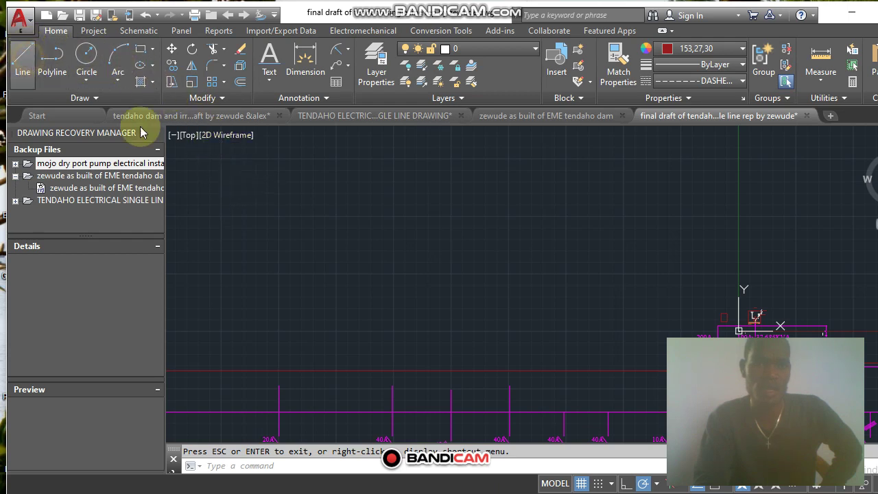
{"action": "left_click", "coordinate": [282, 163]}
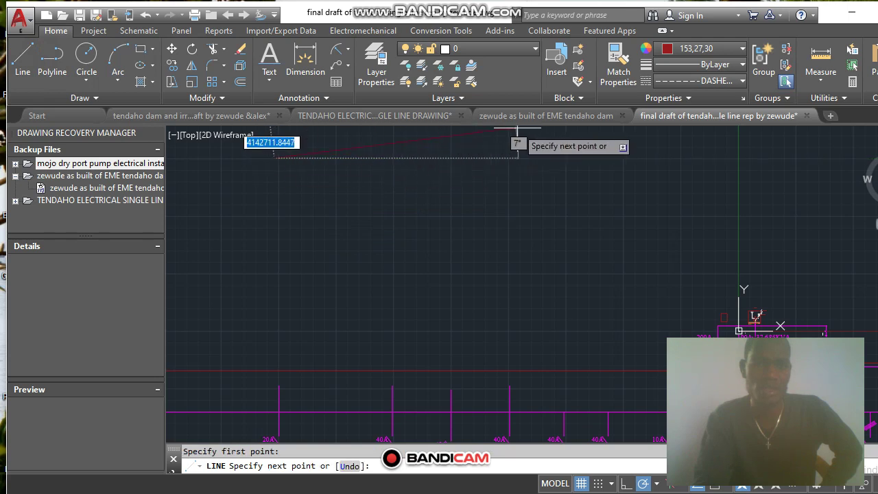
{"action": "left_click", "coordinate": [561, 159]}
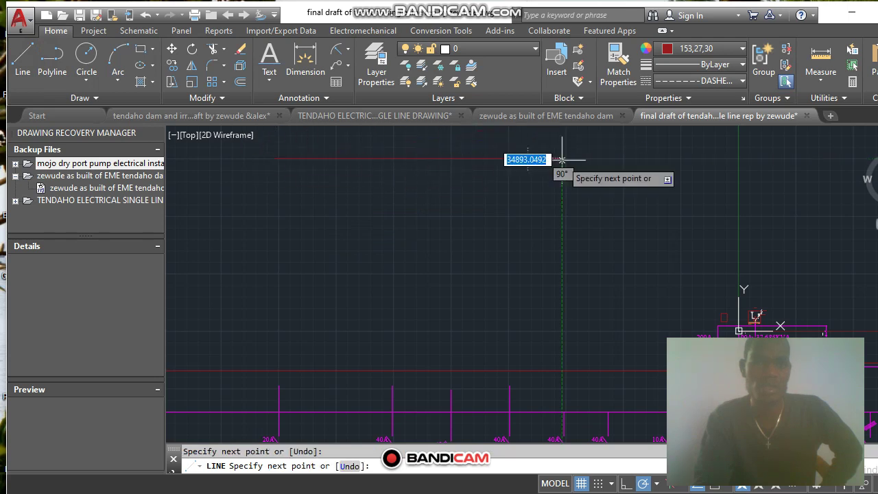
{"action": "key", "text": "Return"}
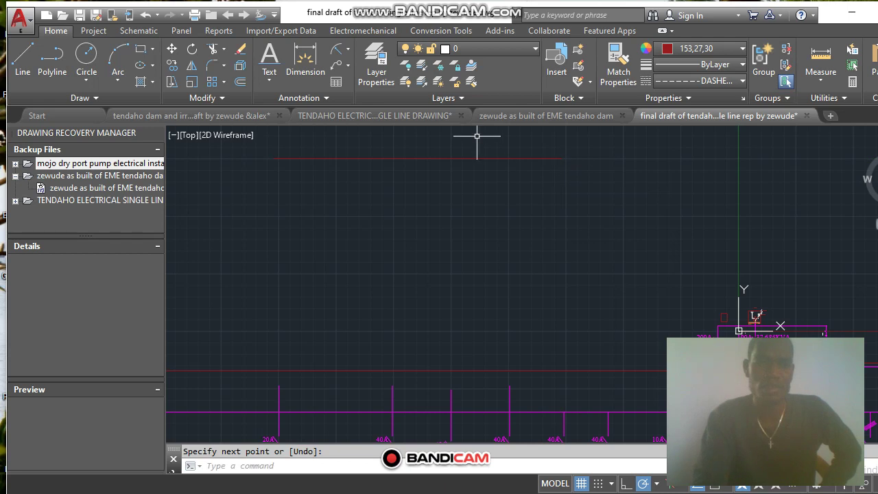
Step: Draw a red circle centered just beneath the left end of the busbar line
{"action": "left_click", "coordinate": [83, 58]}
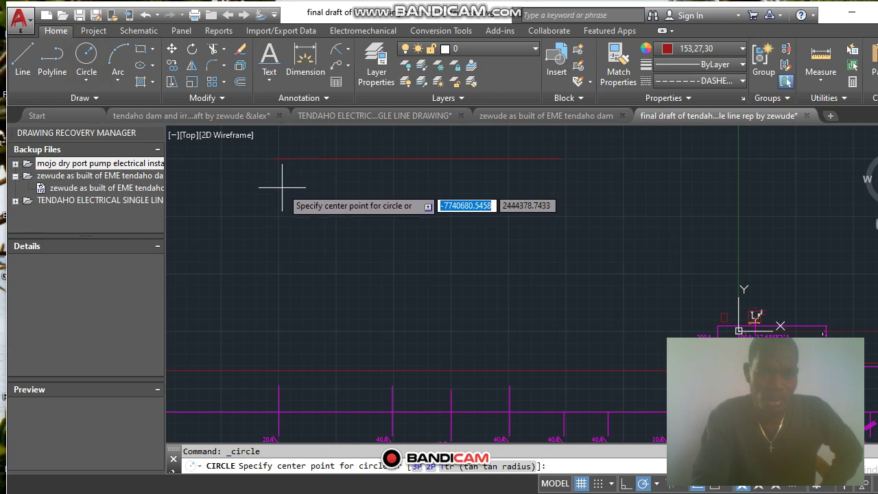
{"action": "left_click", "coordinate": [278, 189]}
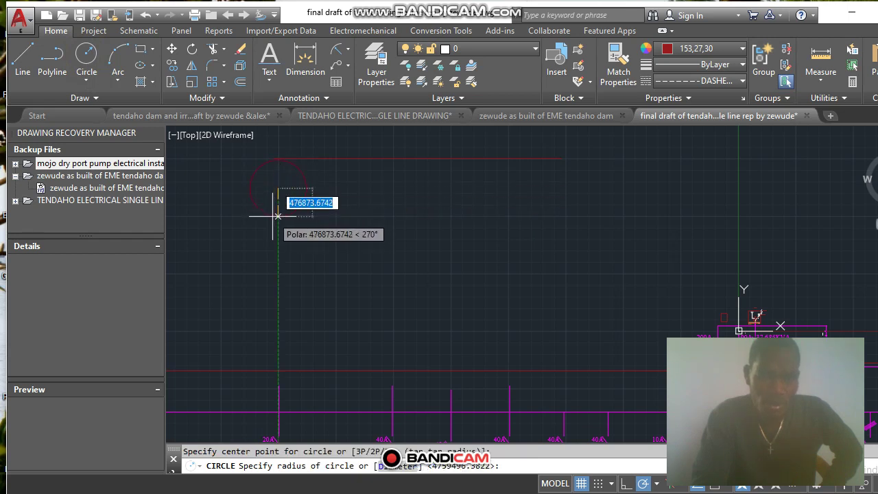
{"action": "left_click", "coordinate": [272, 217]}
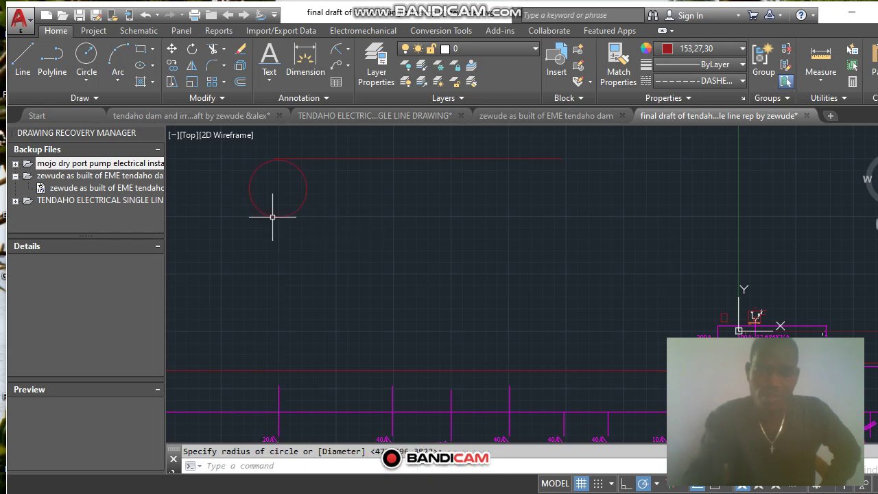
{"action": "key", "text": "Return"}
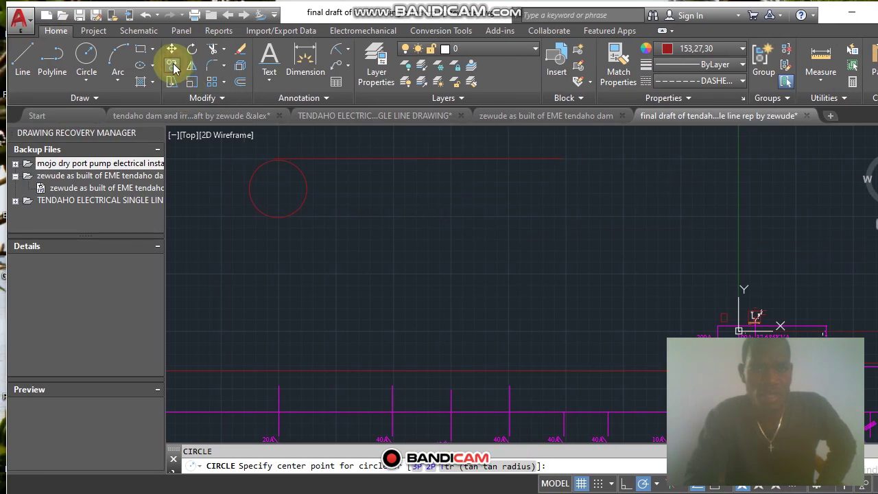
Step: Copy the red circle to the right end of the busbar
{"action": "left_click", "coordinate": [173, 66]}
{"action": "left_click", "coordinate": [293, 167]}
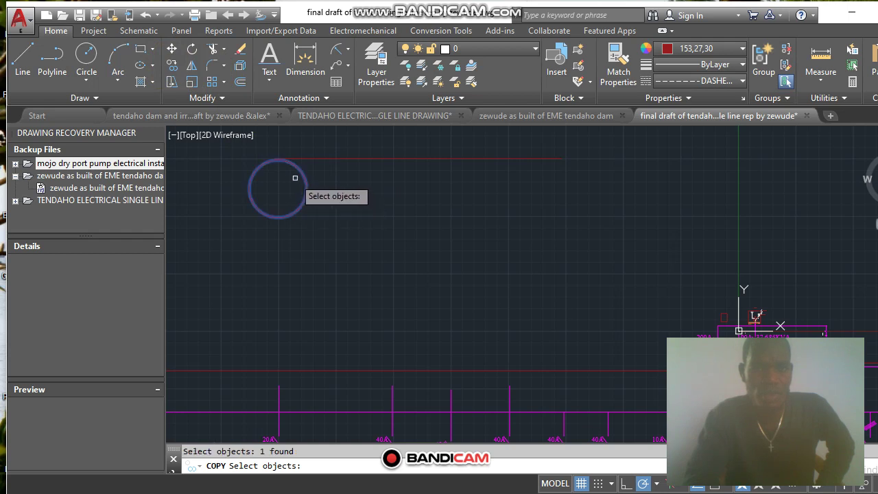
{"action": "key", "text": "Return"}
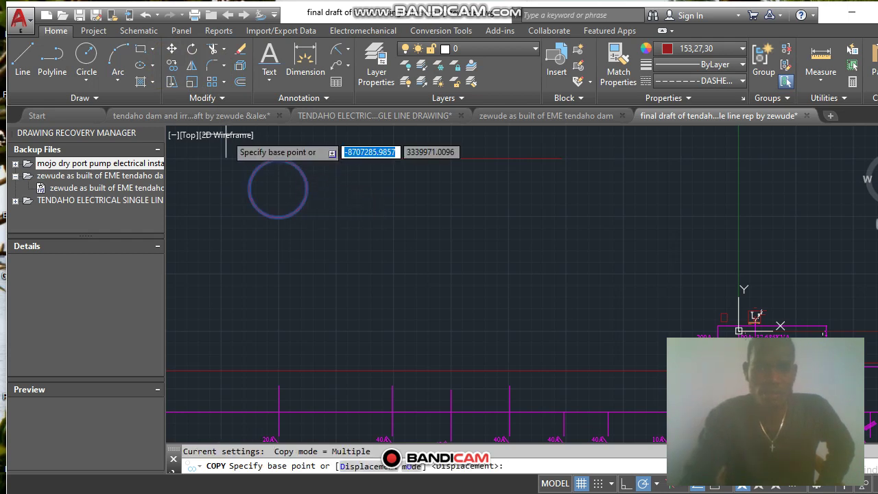
{"action": "left_click", "coordinate": [306, 182]}
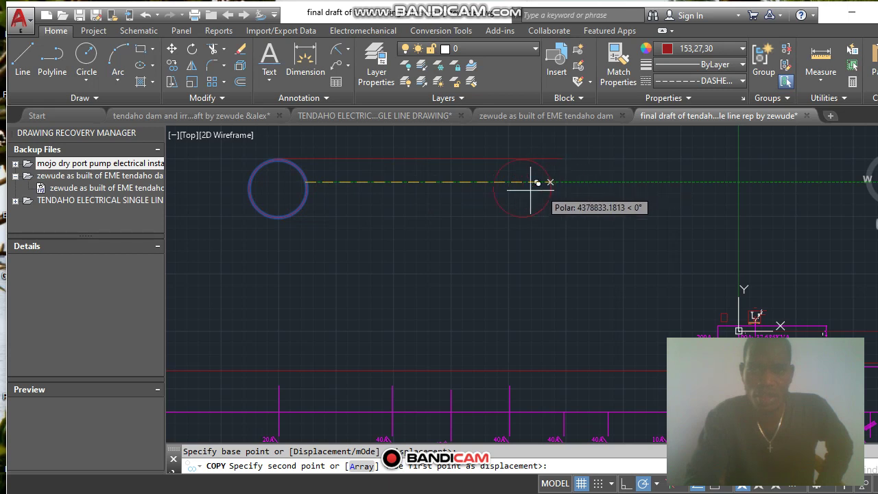
{"action": "left_click", "coordinate": [590, 181]}
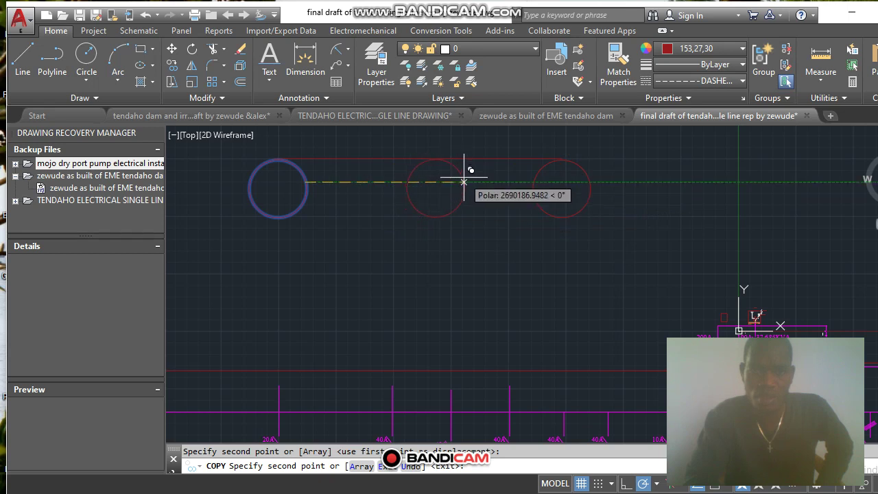
{"action": "key", "text": "Return"}
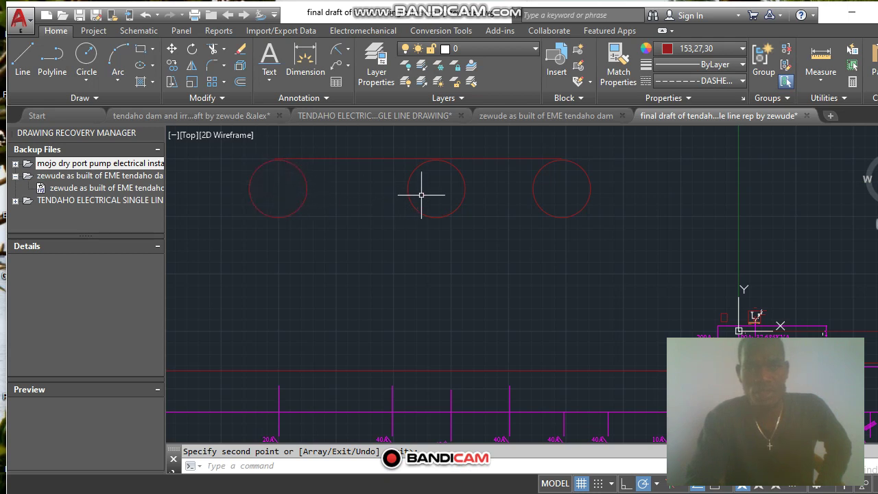
Step: Start a selection window by the third circle, then cancel it
{"action": "left_click", "coordinate": [558, 190]}
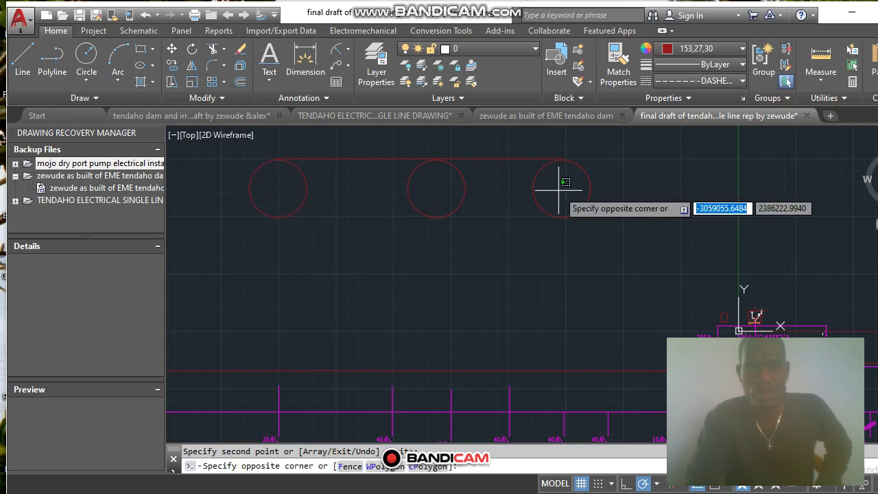
{"action": "left_click", "coordinate": [558, 190]}
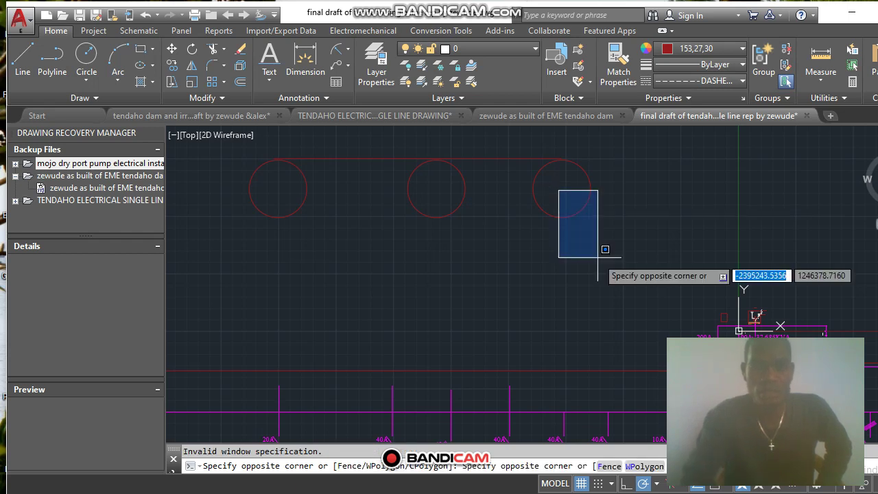
{"action": "left_click", "coordinate": [598, 255]}
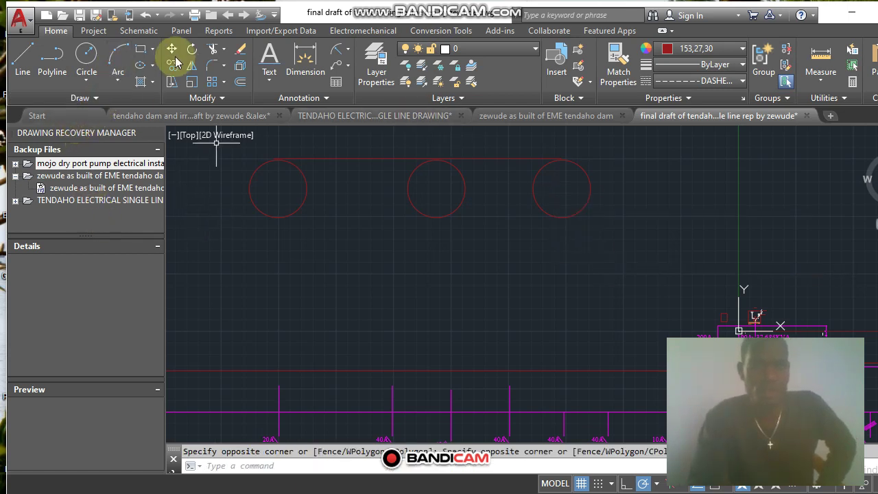
Step: Add single-line text 'c-1' beside the first circle with 0 rotation
{"action": "left_click", "coordinate": [275, 84]}
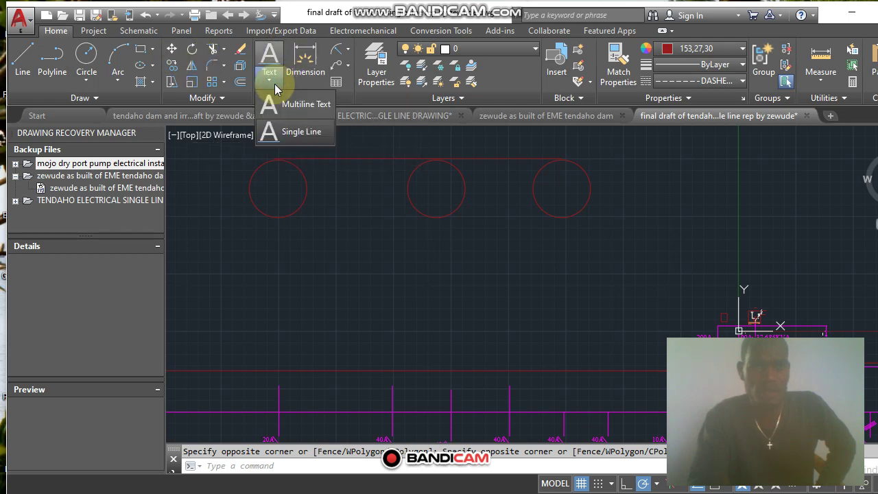
{"action": "left_click", "coordinate": [289, 140]}
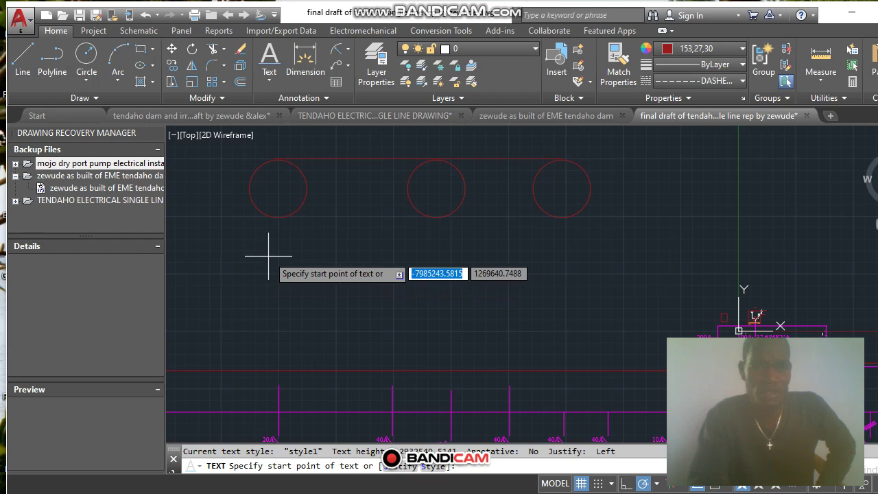
{"action": "left_click", "coordinate": [220, 211]}
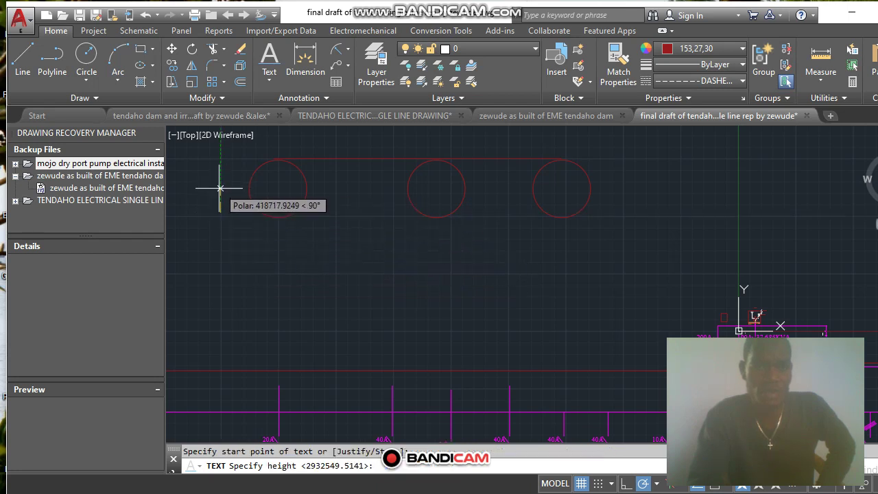
{"action": "left_click", "coordinate": [220, 188]}
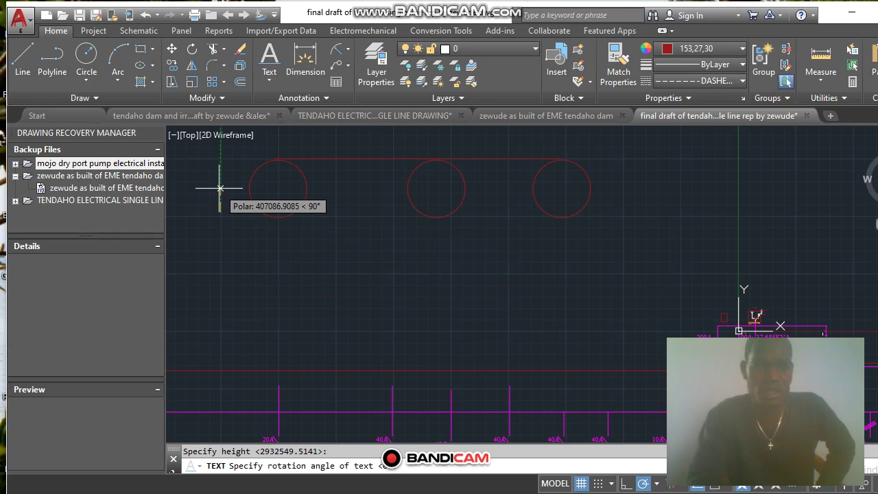
{"action": "key", "text": "Return"}
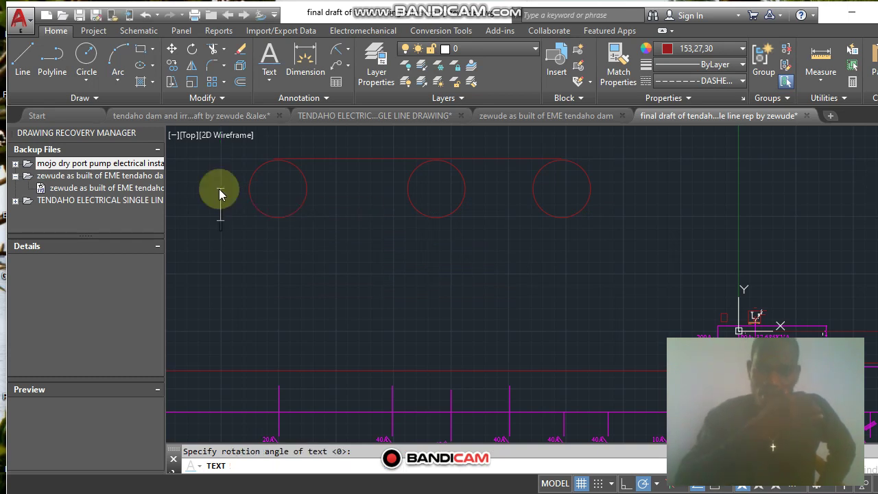
{"action": "type", "text": "c"}
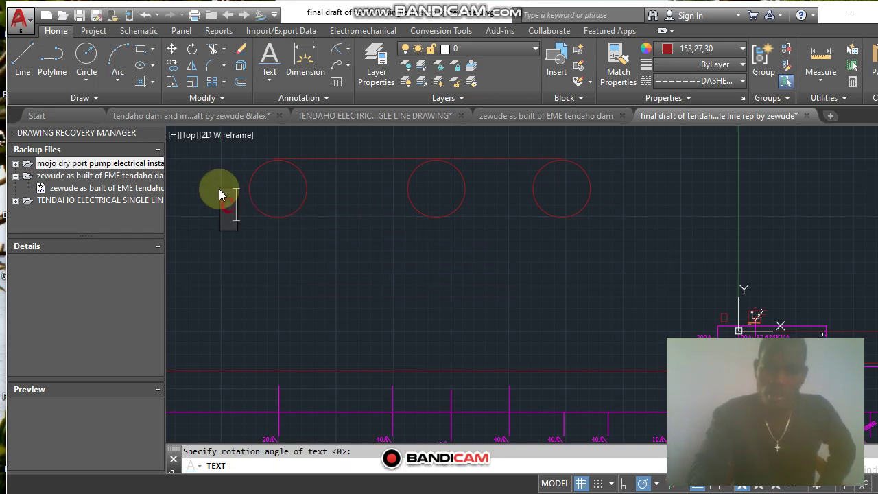
{"action": "type", "text": "-1"}
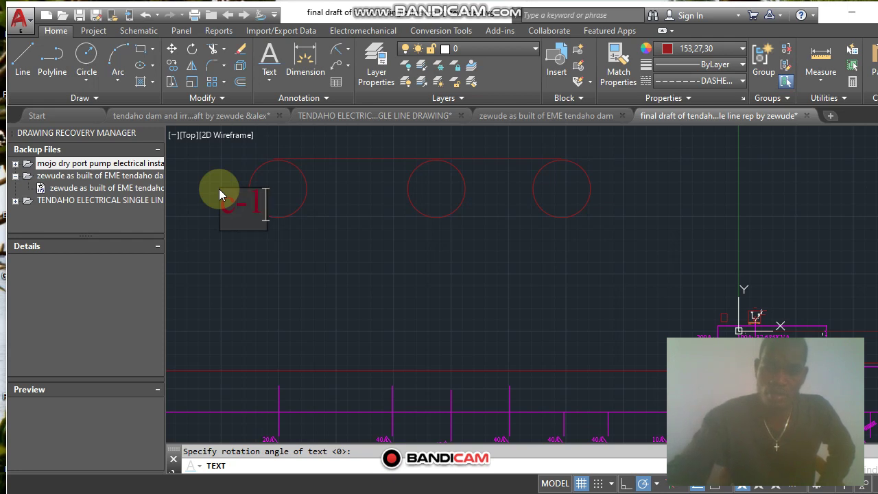
Step: Label the middle circle 'c-2' and cancel the unfinished 'c-3' label
{"action": "left_click", "coordinate": [389, 202]}
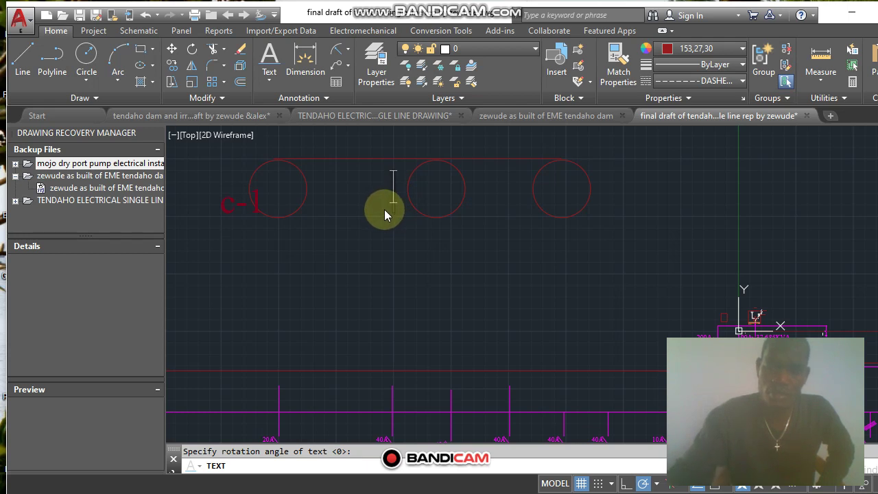
{"action": "type", "text": "c-"}
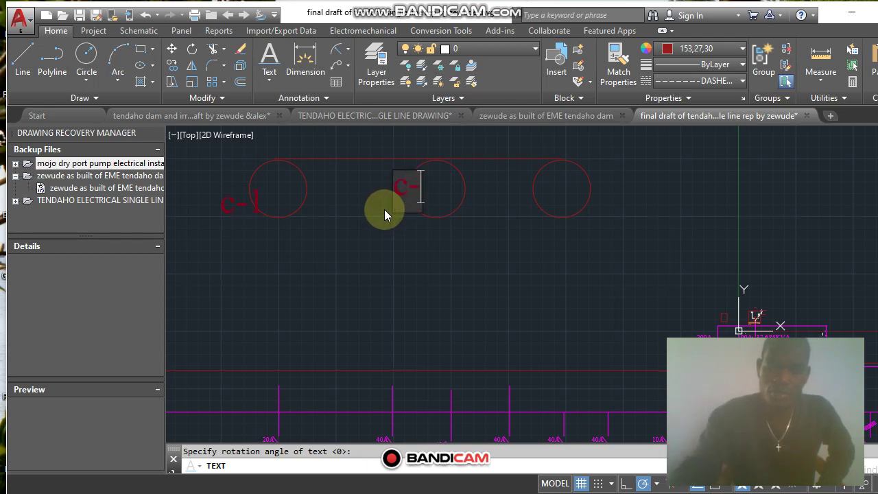
{"action": "type", "text": "2"}
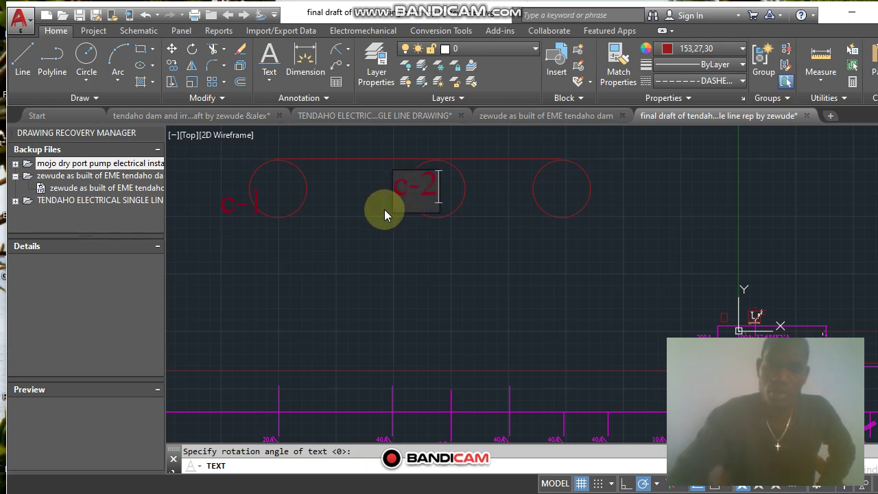
{"action": "left_click", "coordinate": [511, 199]}
{"action": "type", "text": "c-3"}
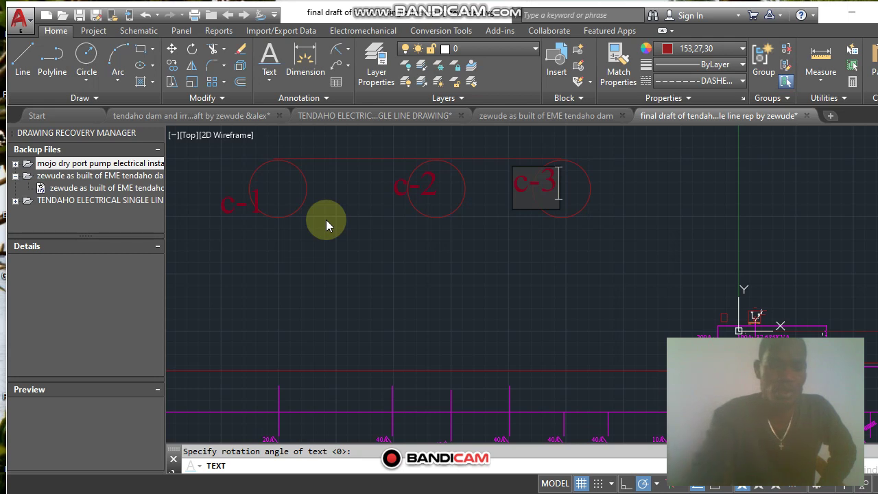
{"action": "key", "text": "Escape"}
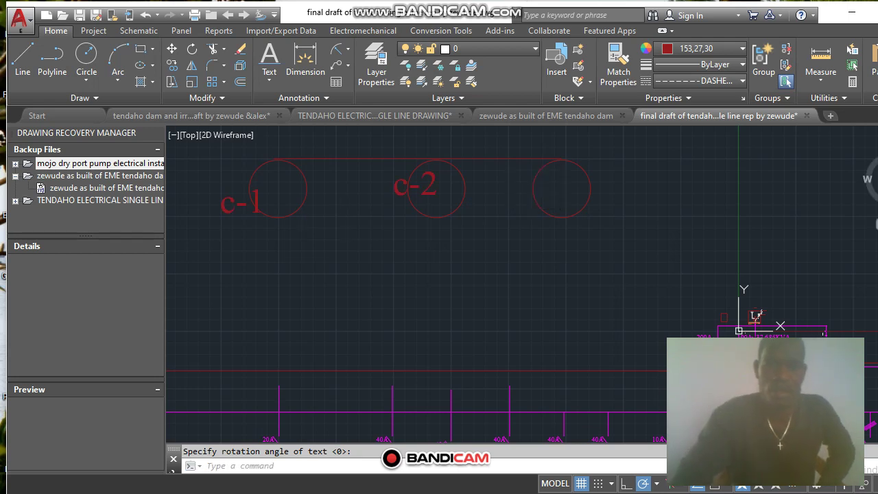
Step: Select the label by the circles, panning briefly to adjust the view
{"action": "scroll", "coordinate": [255, 206], "scroll_direction": "up", "scroll_amount": 3}
{"action": "scroll", "coordinate": [311, 222], "scroll_direction": "down", "scroll_amount": 6}
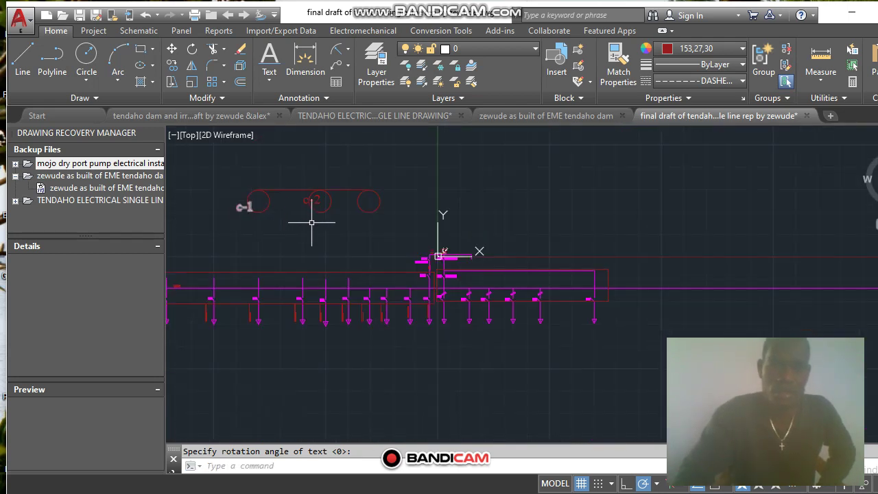
{"action": "left_click", "coordinate": [272, 233]}
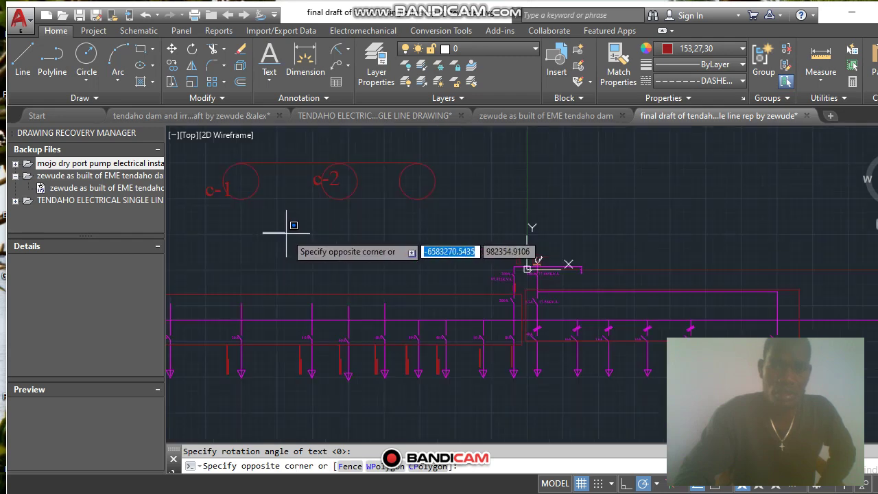
{"action": "scroll", "coordinate": [286, 233], "scroll_direction": "up", "scroll_amount": 2}
{"action": "right_click", "coordinate": [293, 225]}
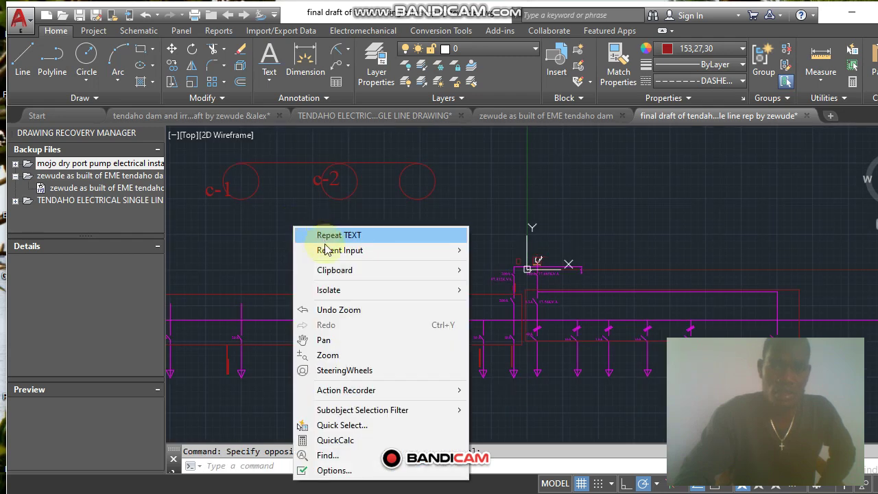
{"action": "left_click", "coordinate": [319, 341]}
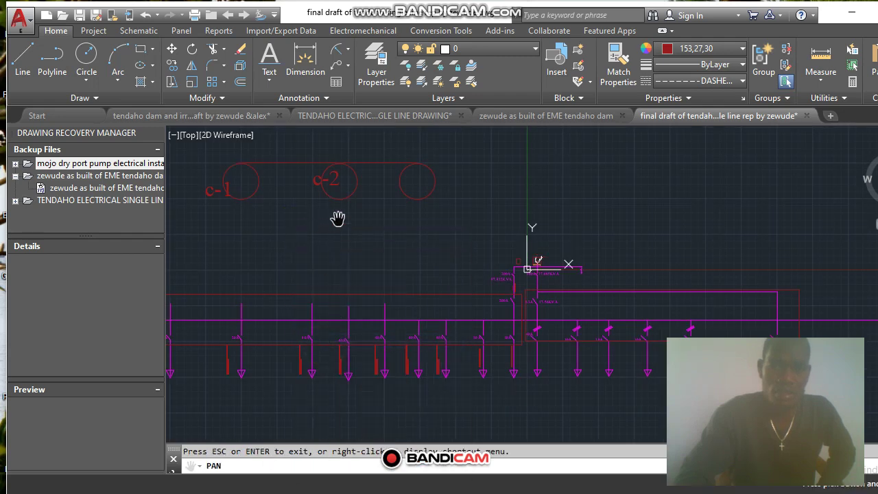
{"action": "scroll", "coordinate": [308, 188], "scroll_direction": "up", "scroll_amount": 3}
{"action": "right_click", "coordinate": [310, 182]}
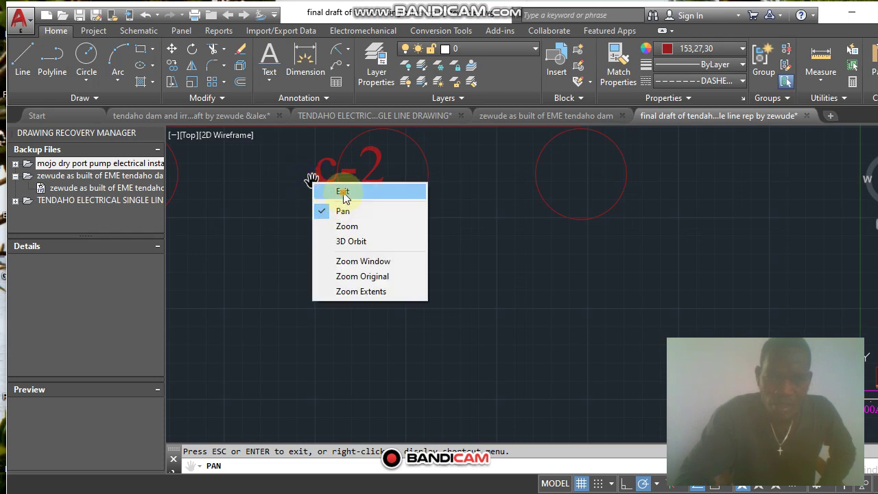
{"action": "left_click", "coordinate": [342, 192]}
Step: Delete the c-2 and c-1 text labels
{"action": "key", "text": "Delete"}
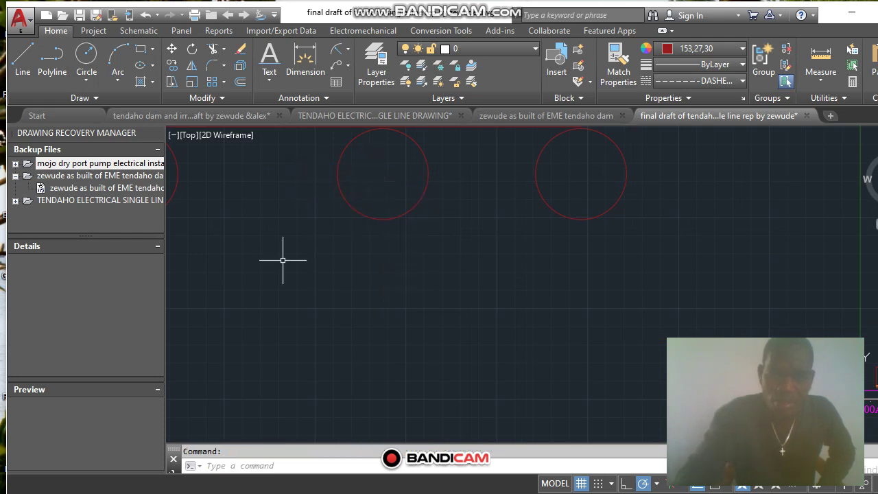
{"action": "scroll", "coordinate": [277, 259], "scroll_direction": "down", "scroll_amount": 4}
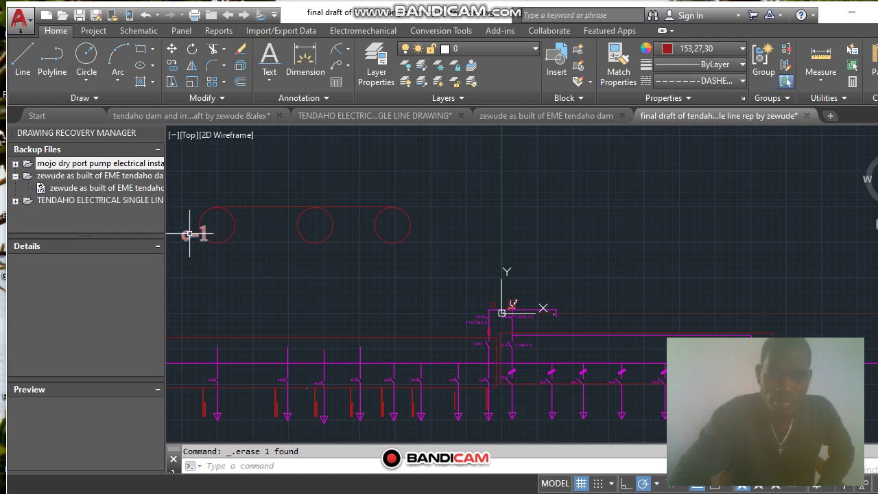
{"action": "key", "text": "Delete"}
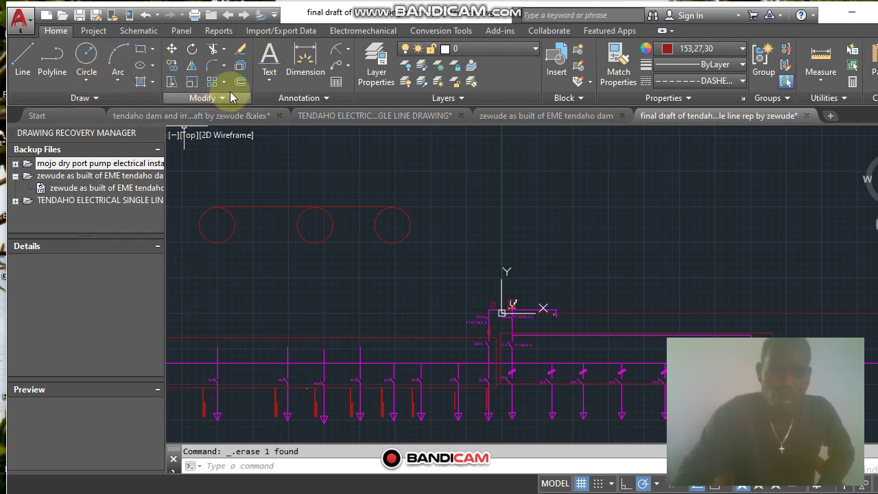
{"action": "left_click", "coordinate": [267, 85]}
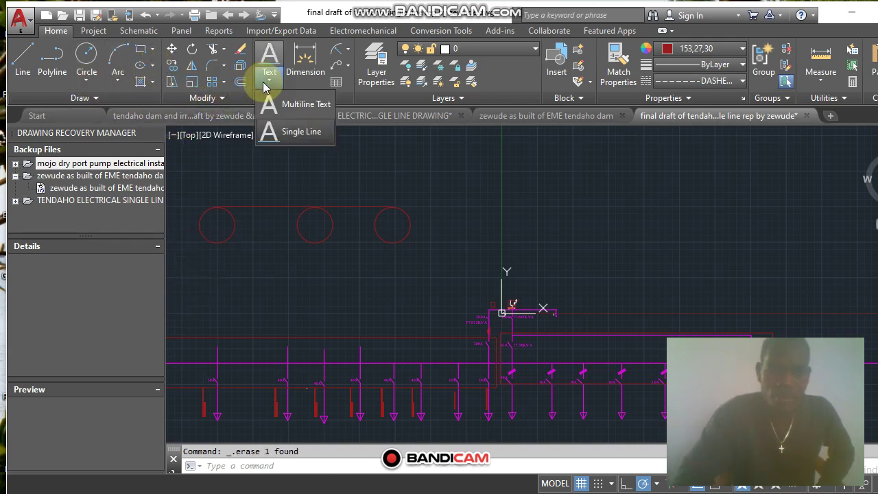
Step: Place a larger single-line 'C-1' text starting below the left circle
{"action": "left_click", "coordinate": [288, 133]}
{"action": "left_click", "coordinate": [227, 287]}
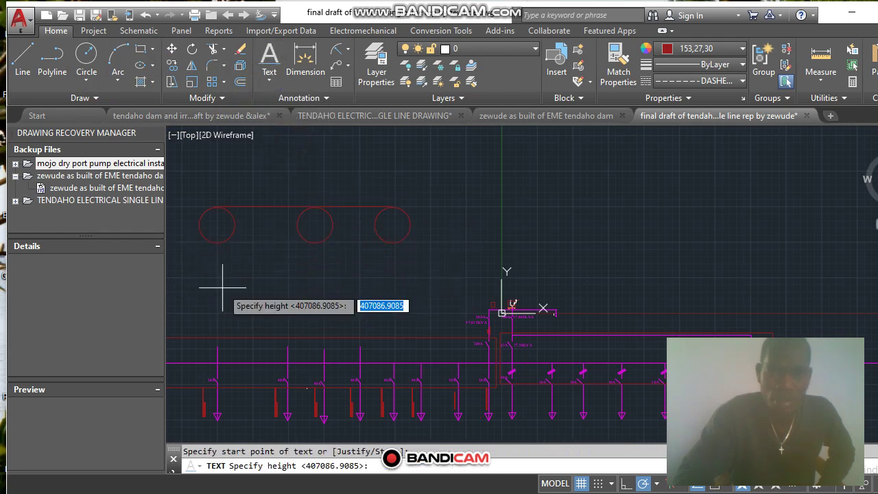
{"action": "left_click", "coordinate": [250, 287]}
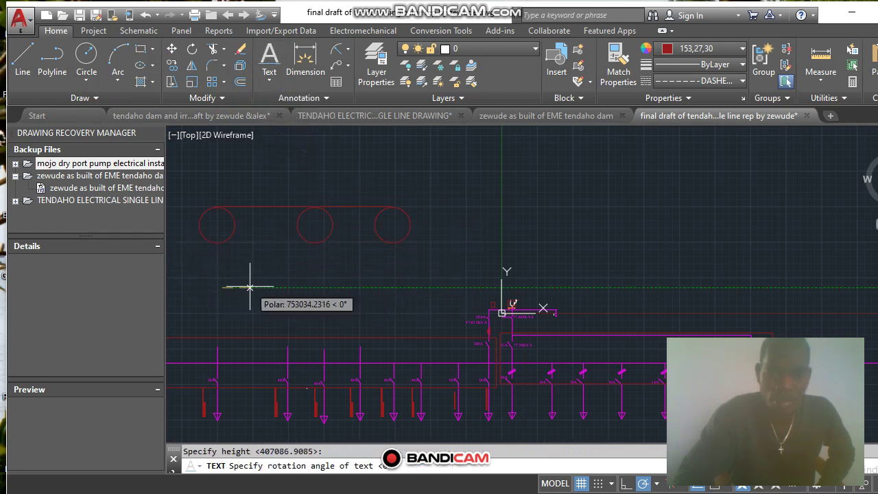
{"action": "left_click", "coordinate": [248, 297]}
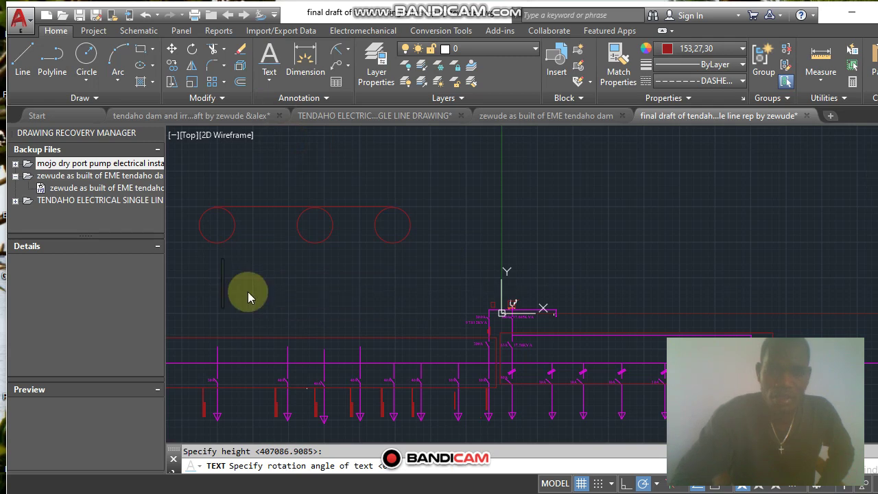
{"action": "type", "text": "C"}
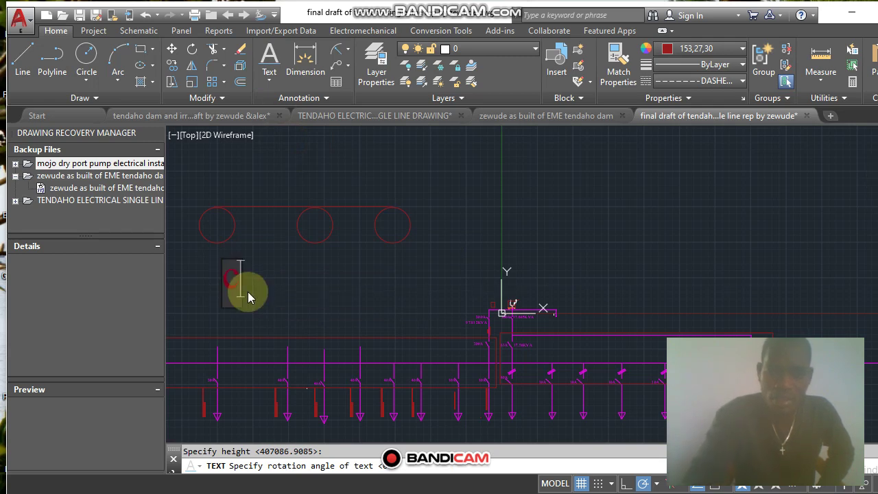
{"action": "type", "text": "-1"}
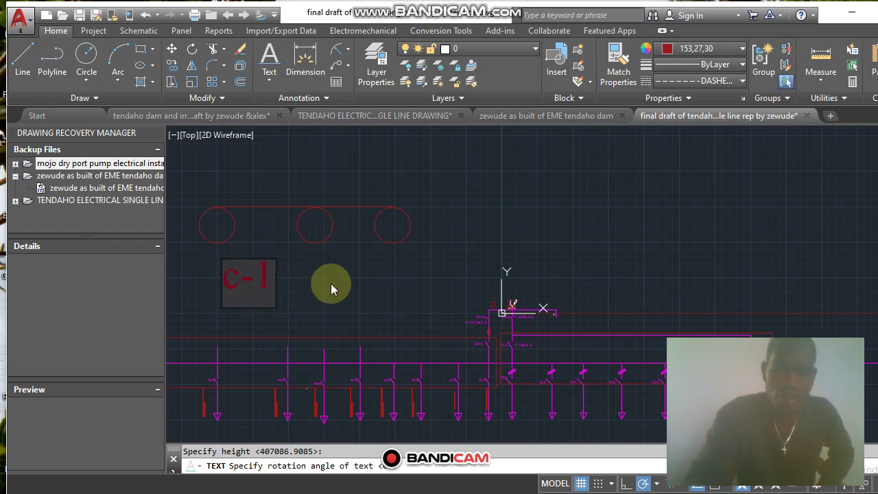
{"action": "key", "text": "Return"}
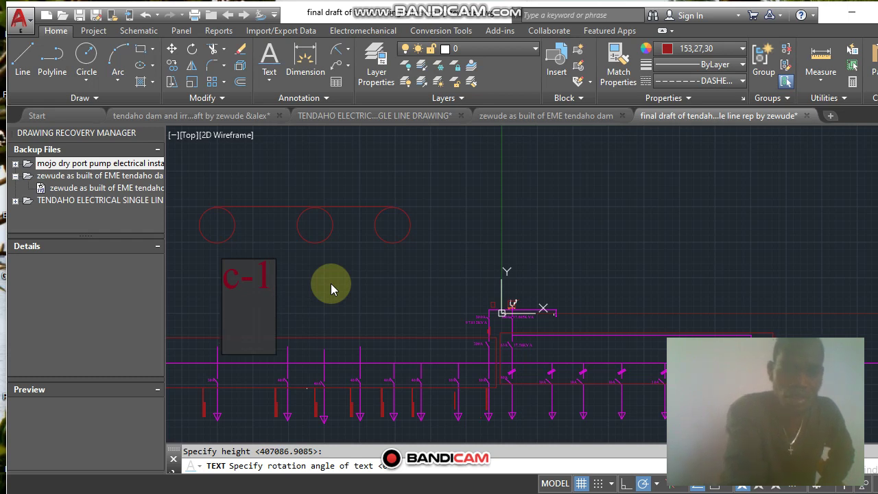
{"action": "left_click", "coordinate": [331, 290]}
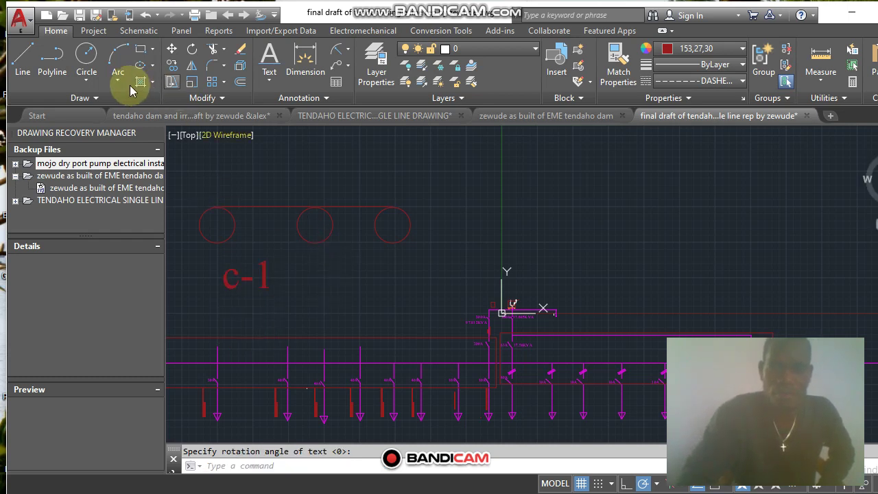
Step: Add a second 'c-1' text at default height, rotated vertically, right of the first
{"action": "left_click", "coordinate": [270, 82]}
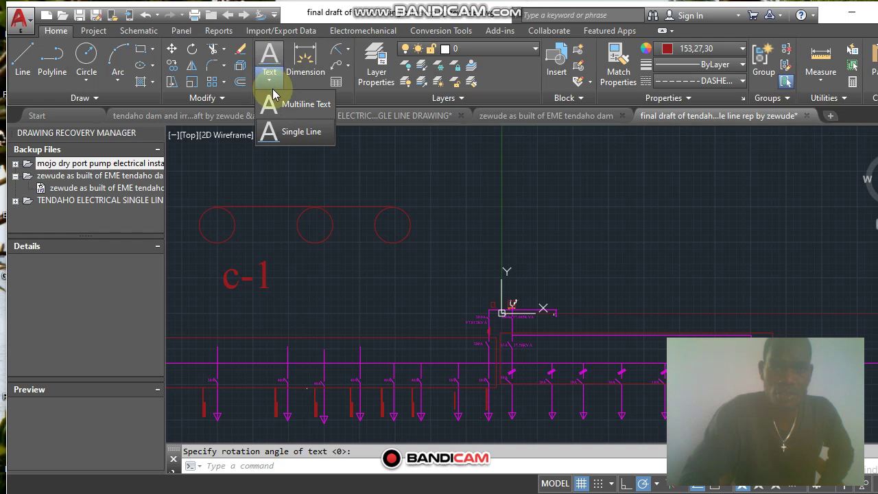
{"action": "left_click", "coordinate": [300, 141]}
{"action": "left_click", "coordinate": [321, 297]}
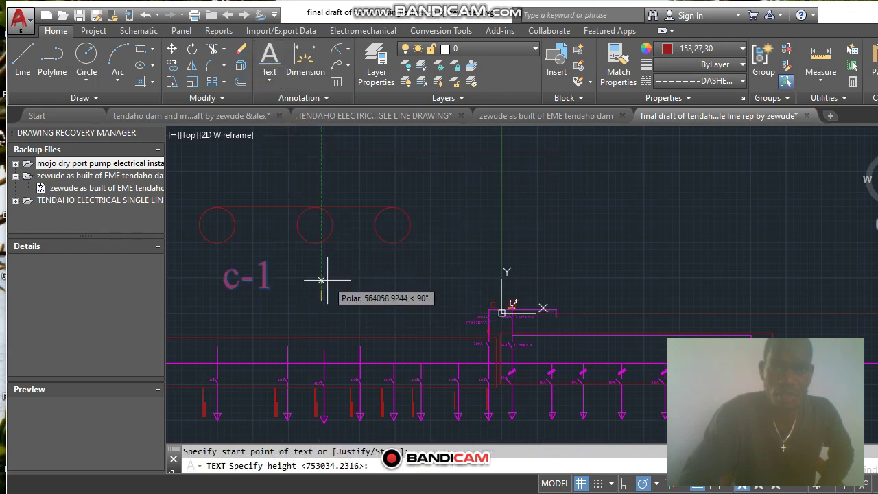
{"action": "key", "text": "Return"}
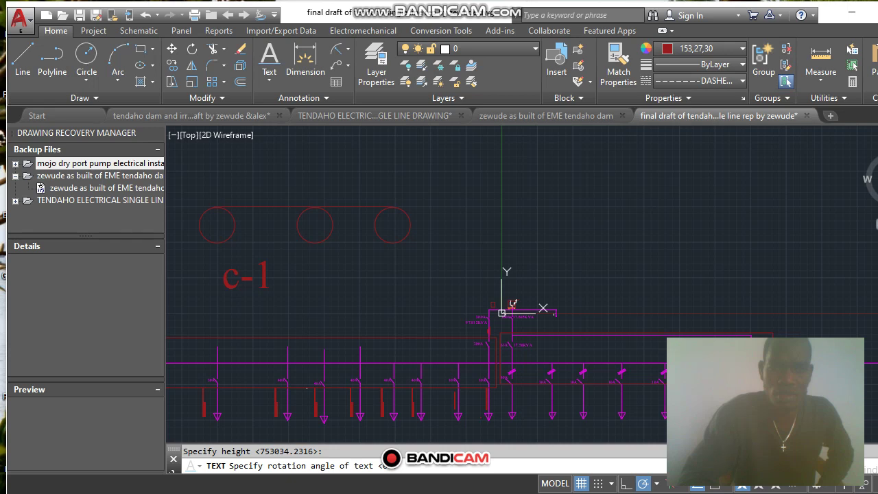
{"action": "left_click", "coordinate": [320, 280]}
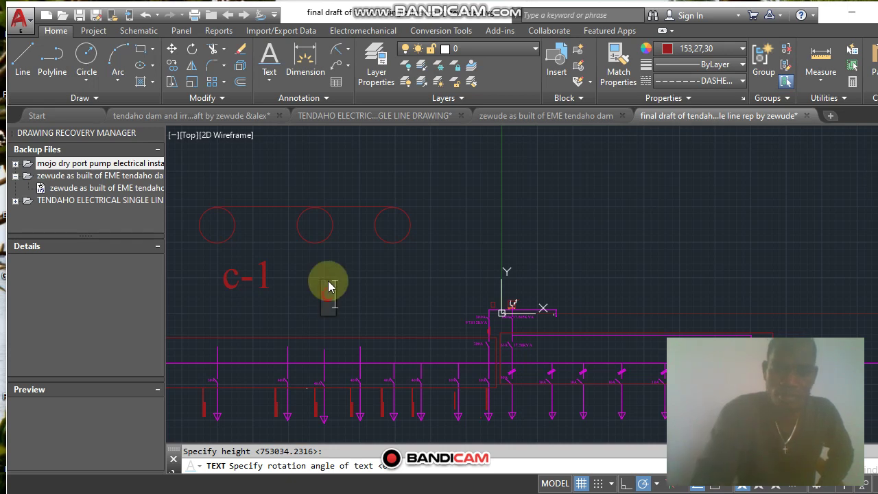
{"action": "type", "text": "c-1"}
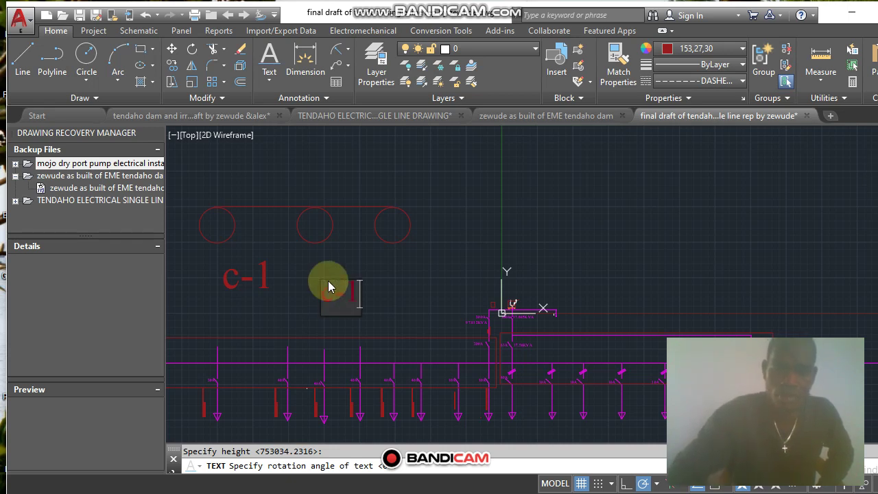
{"action": "left_click", "coordinate": [276, 175]}
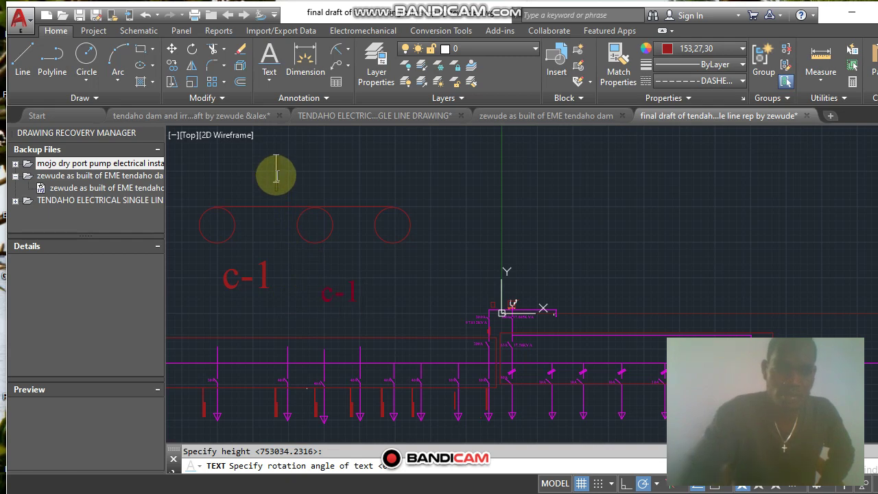
{"action": "key", "text": "Return"}
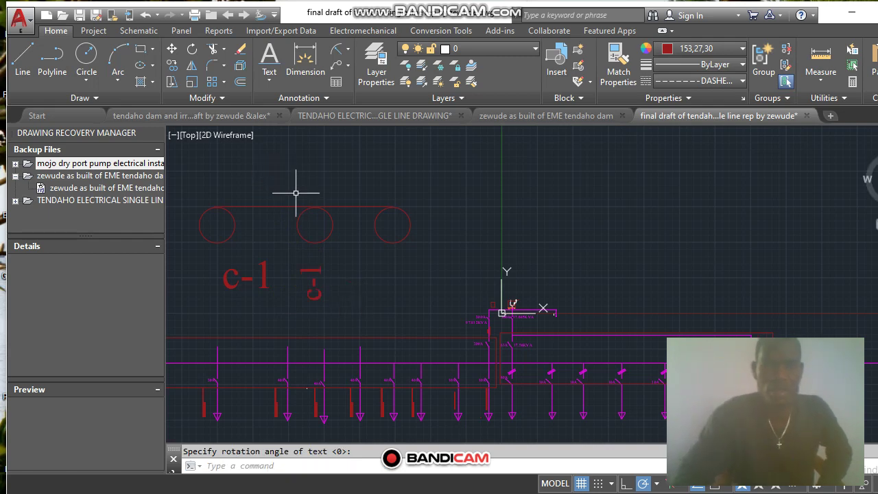
Step: Zoom in and move the rotated c-1 label between the first two circles
{"action": "scroll", "coordinate": [324, 283], "scroll_direction": "up", "scroll_amount": 2}
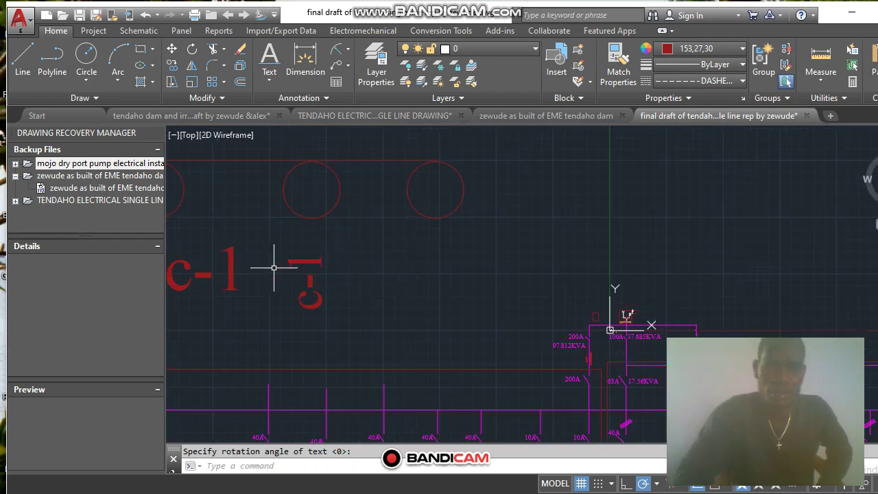
{"action": "right_click", "coordinate": [274, 267]}
{"action": "left_click", "coordinate": [315, 124]}
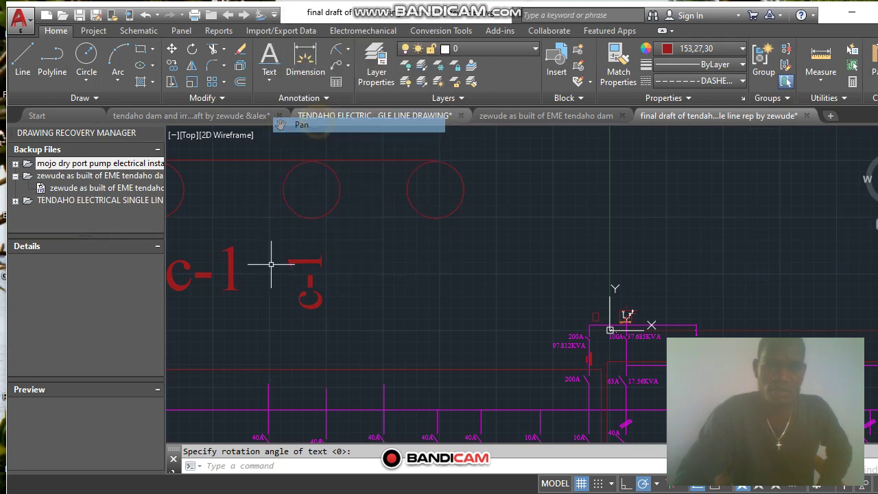
{"action": "scroll", "coordinate": [447, 300], "scroll_direction": "up", "scroll_amount": 3}
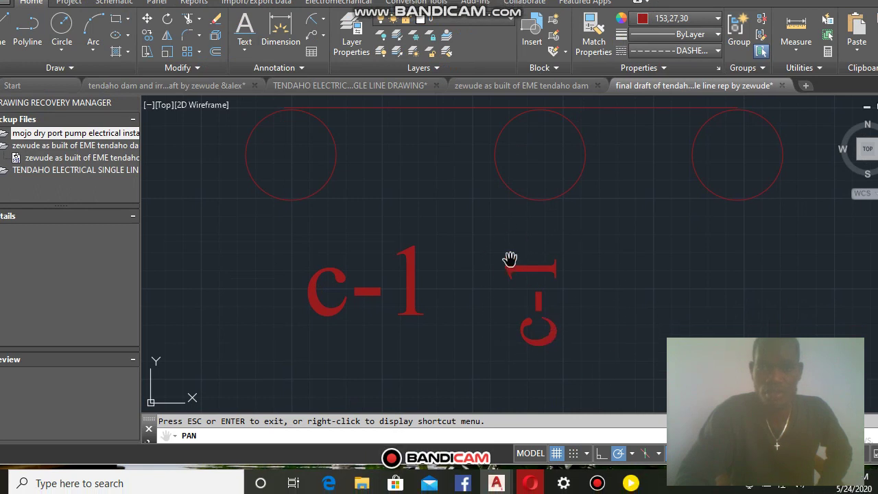
{"action": "right_click", "coordinate": [510, 259]}
{"action": "left_click", "coordinate": [611, 243]}
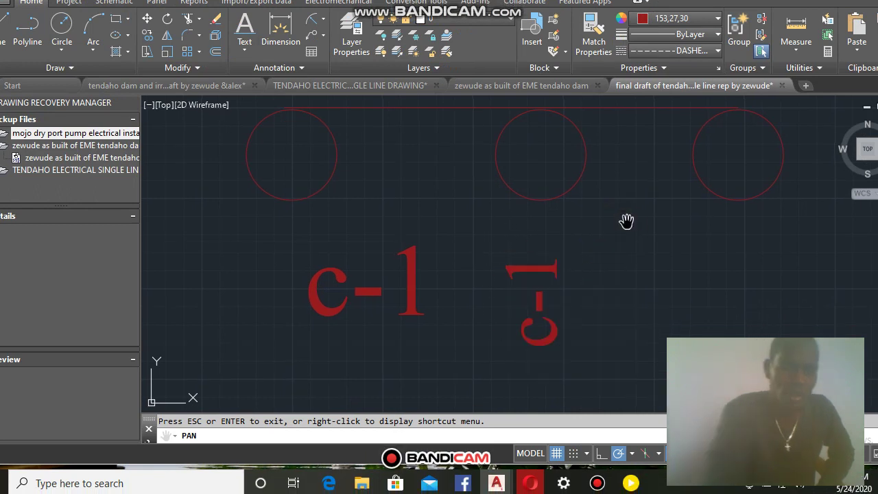
{"action": "key", "text": "Escape"}
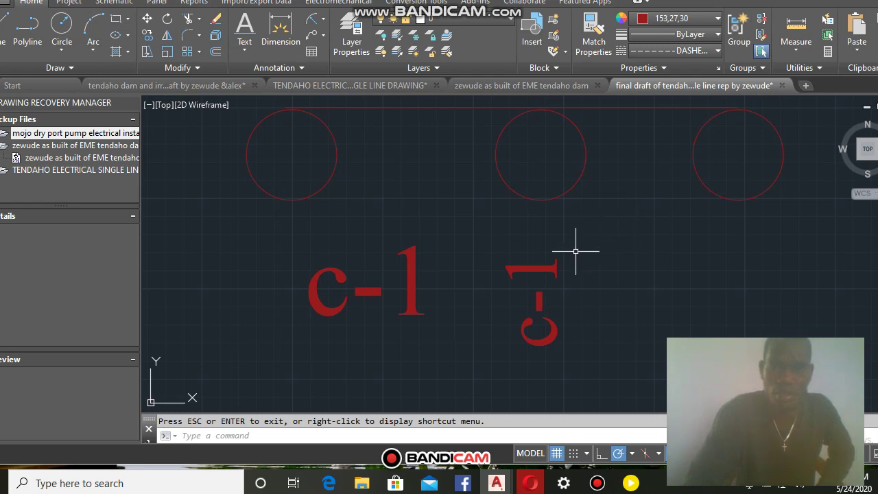
{"action": "left_click", "coordinate": [537, 280]}
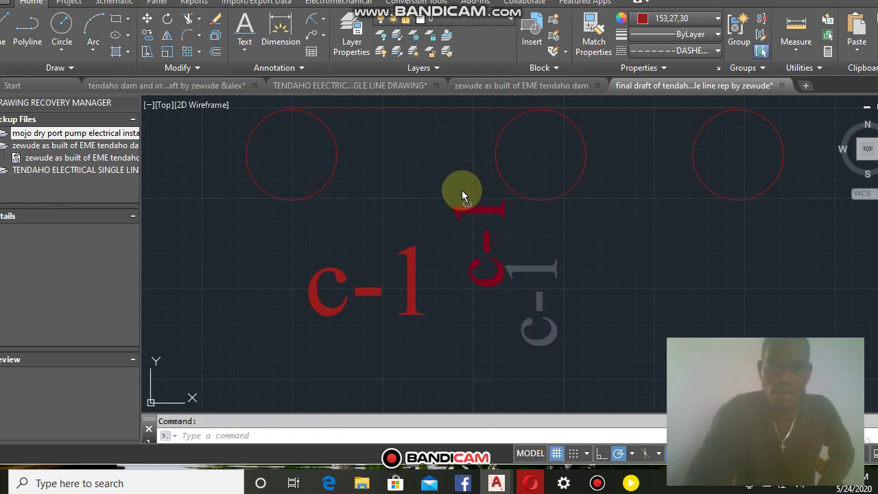
{"action": "left_click", "coordinate": [460, 125]}
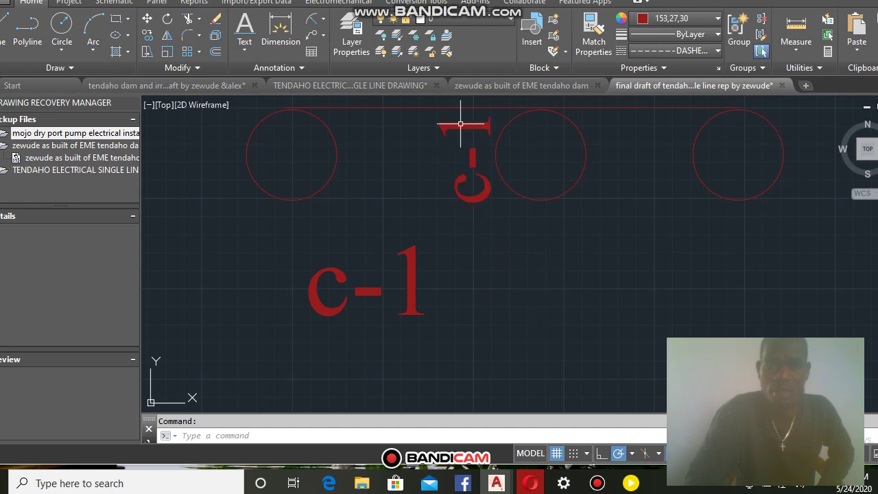
{"action": "key", "text": "Escape"}
Step: Move the horizontal c-1 label up to sit just below the left circle
{"action": "left_click", "coordinate": [319, 293]}
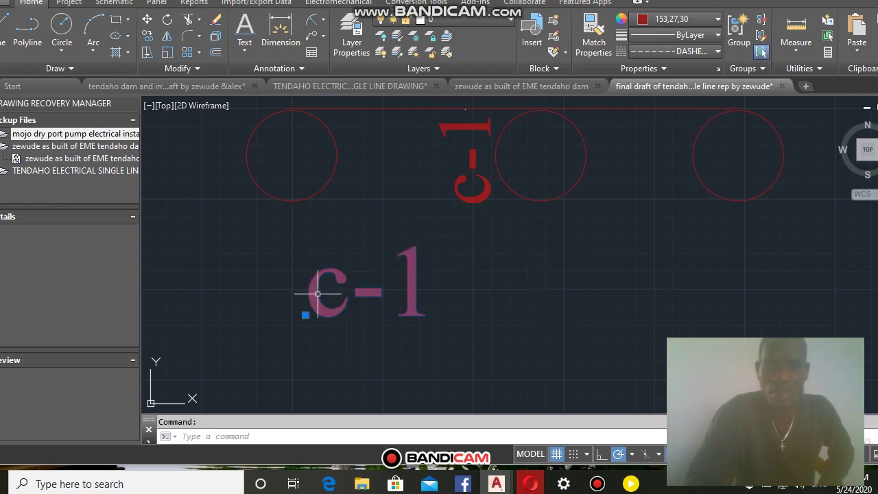
{"action": "left_click_drag", "start_coordinate": [310, 279], "coordinate": [158, 214]}
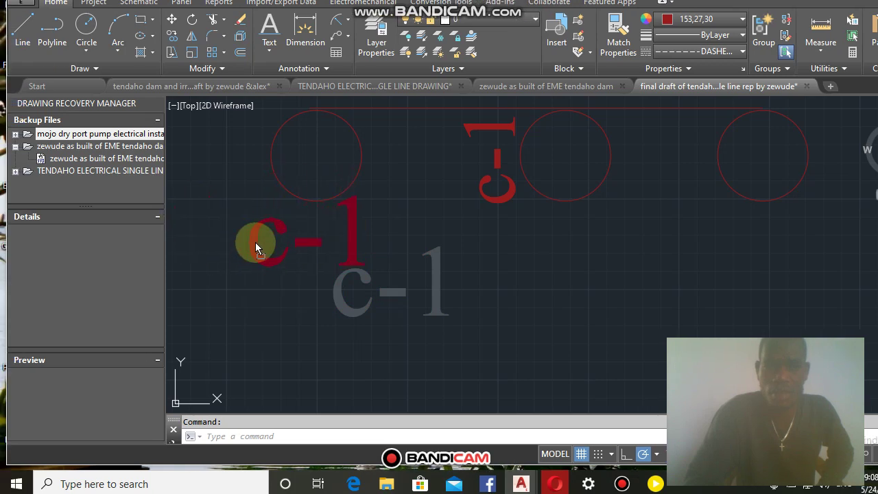
{"action": "left_click", "coordinate": [255, 241]}
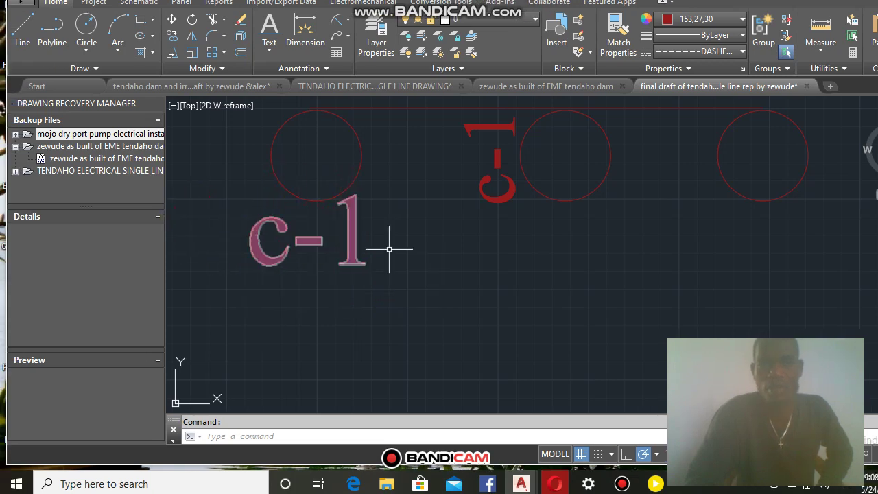
{"action": "scroll", "coordinate": [398, 241], "scroll_direction": "down", "scroll_amount": 4}
{"action": "scroll", "coordinate": [412, 230], "scroll_direction": "up", "scroll_amount": 5}
{"action": "scroll", "coordinate": [401, 202], "scroll_direction": "down", "scroll_amount": 3}
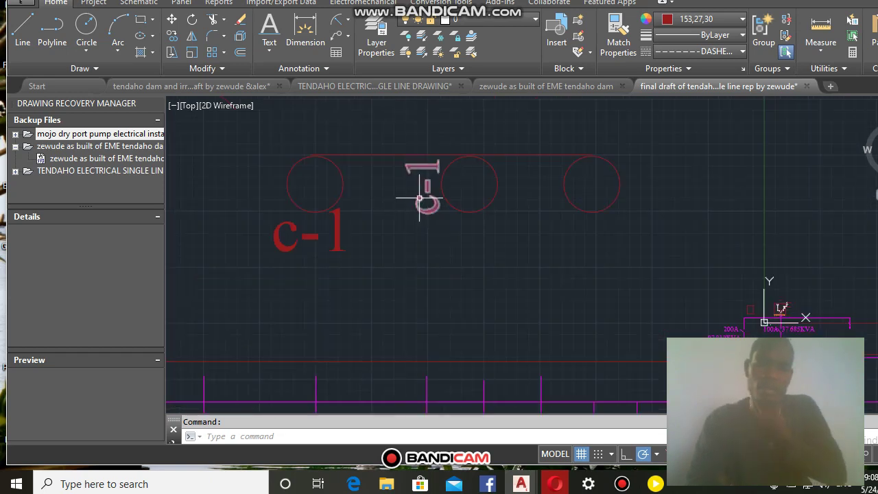
{"action": "left_click", "coordinate": [357, 212]}
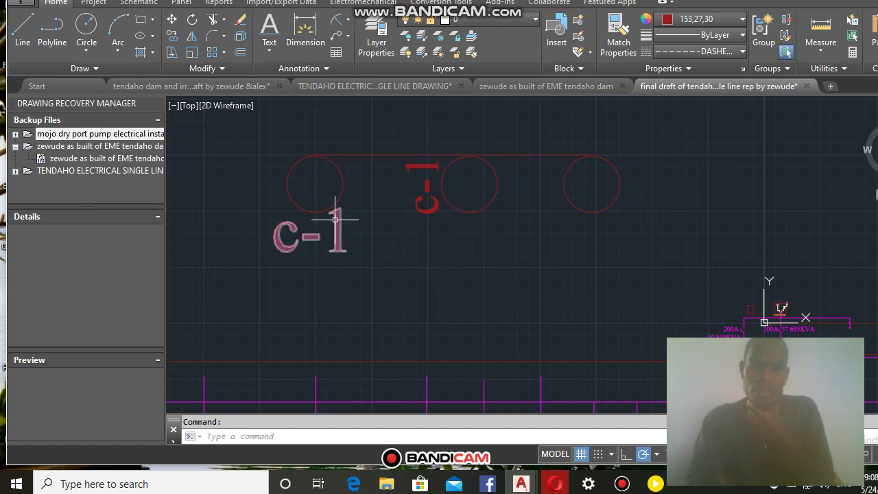